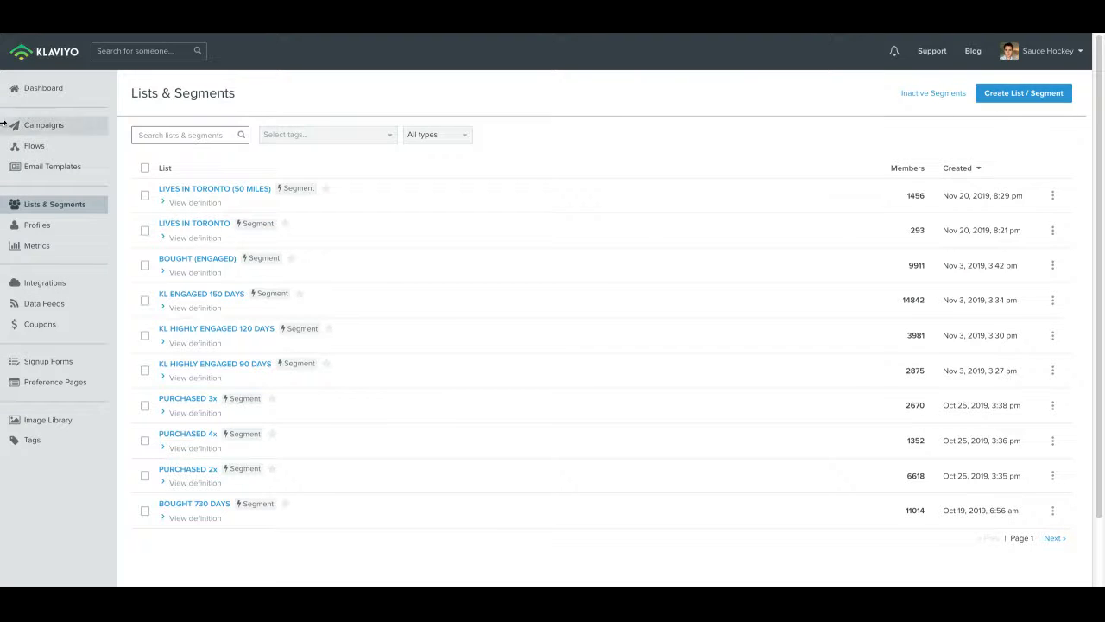
pyautogui.click(60, 89)
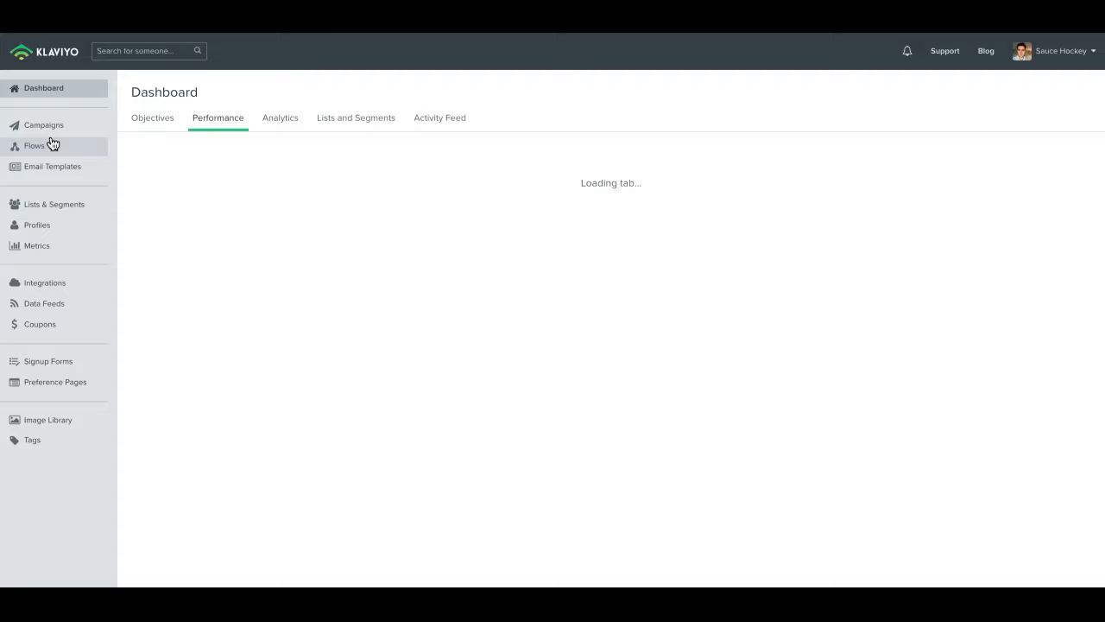
pyautogui.click(31, 206)
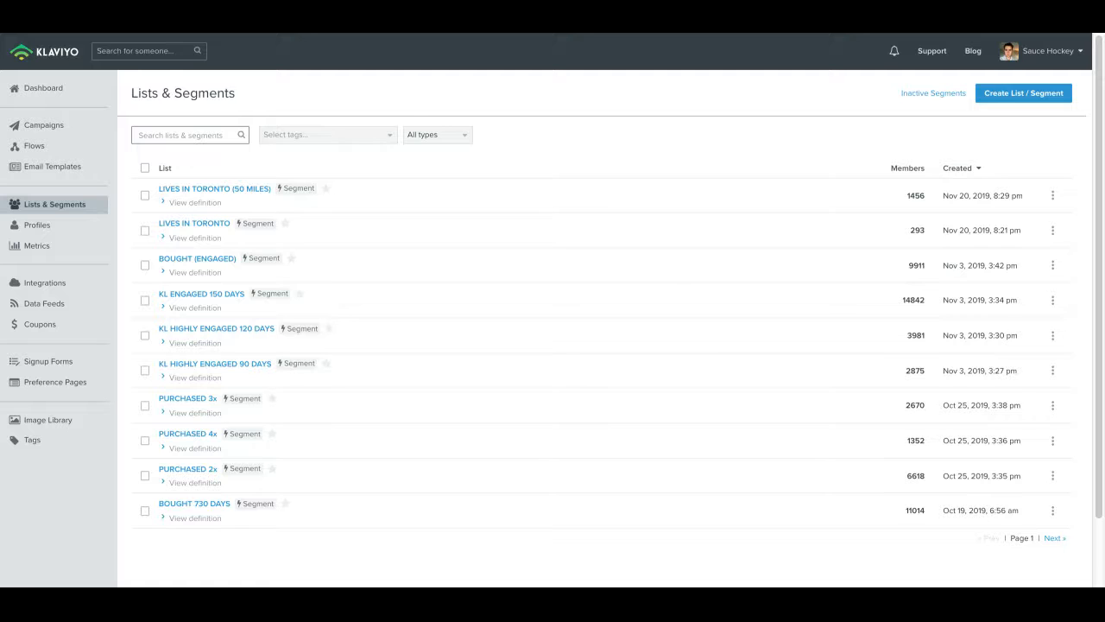
pyautogui.click(1028, 96)
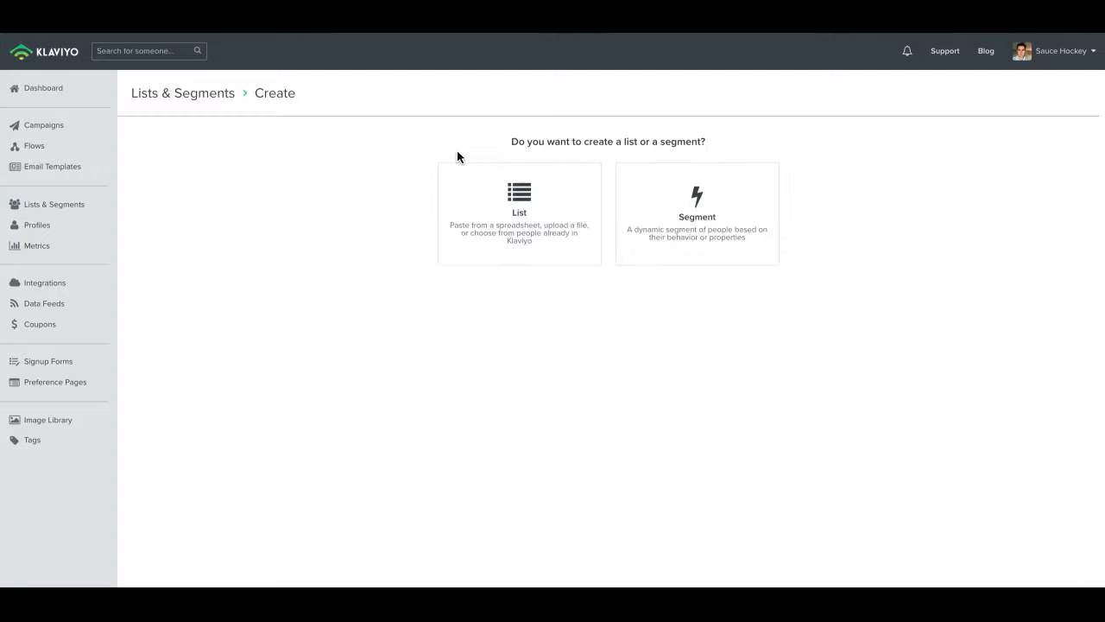
pyautogui.click(681, 197)
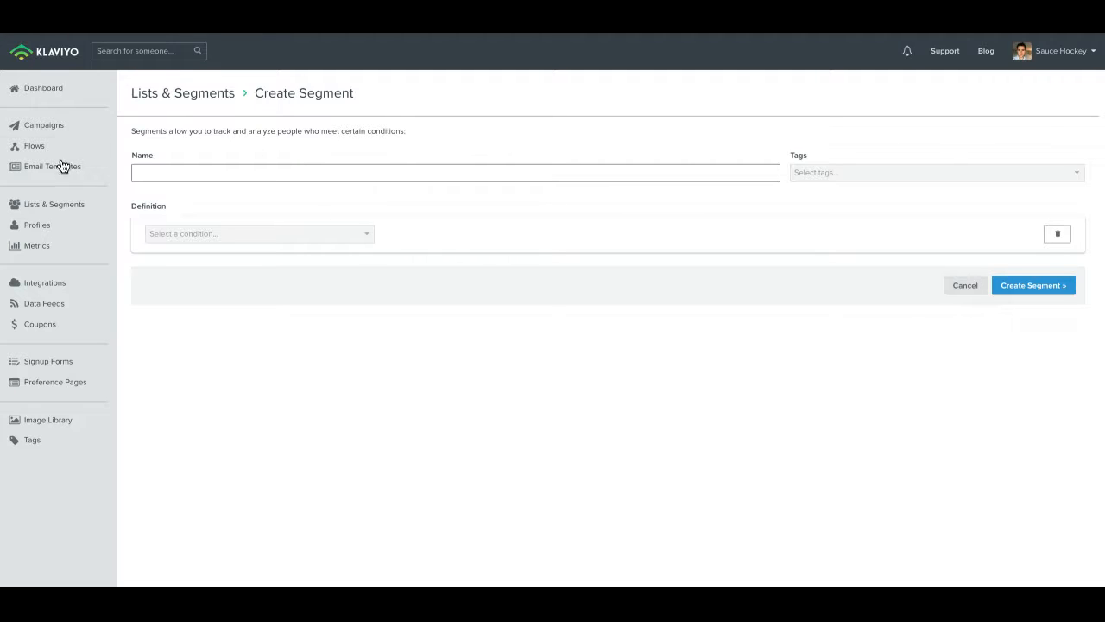
pyautogui.click(34, 207)
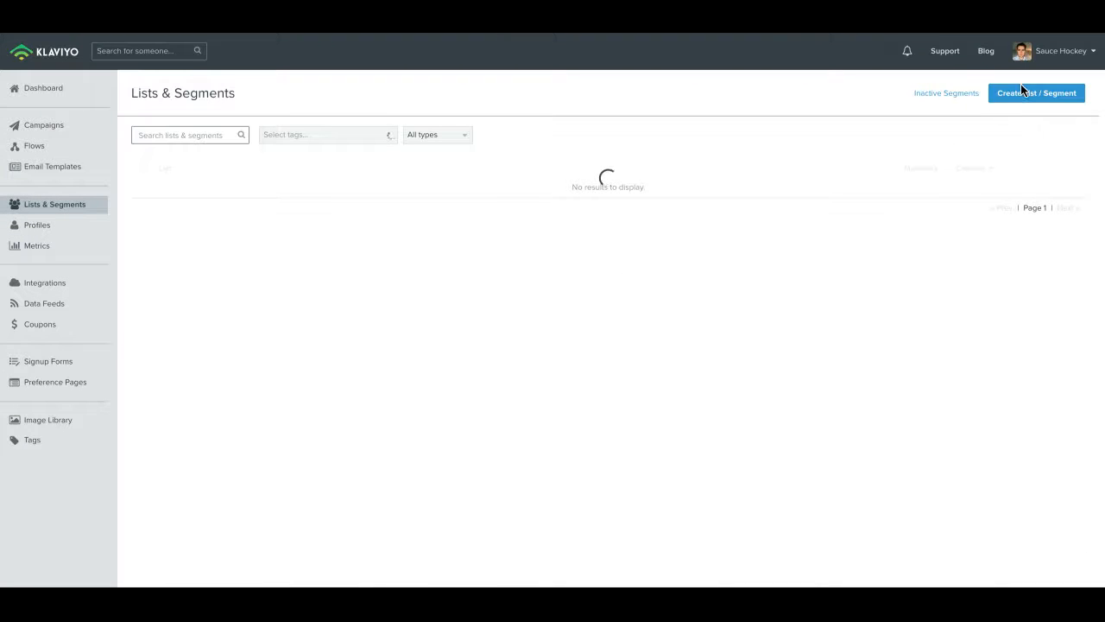
# Start a new segment whose first condition is what someone has done, using the Shopify Fulfilled Order metric at least once over all time
pyautogui.click(1032, 95)
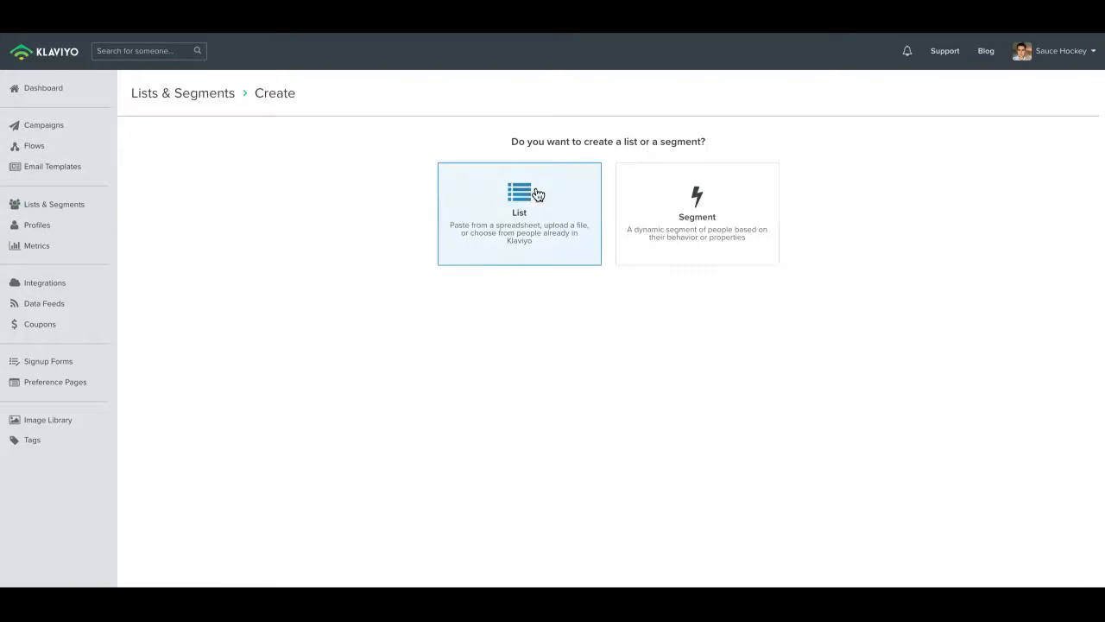
pyautogui.click(750, 217)
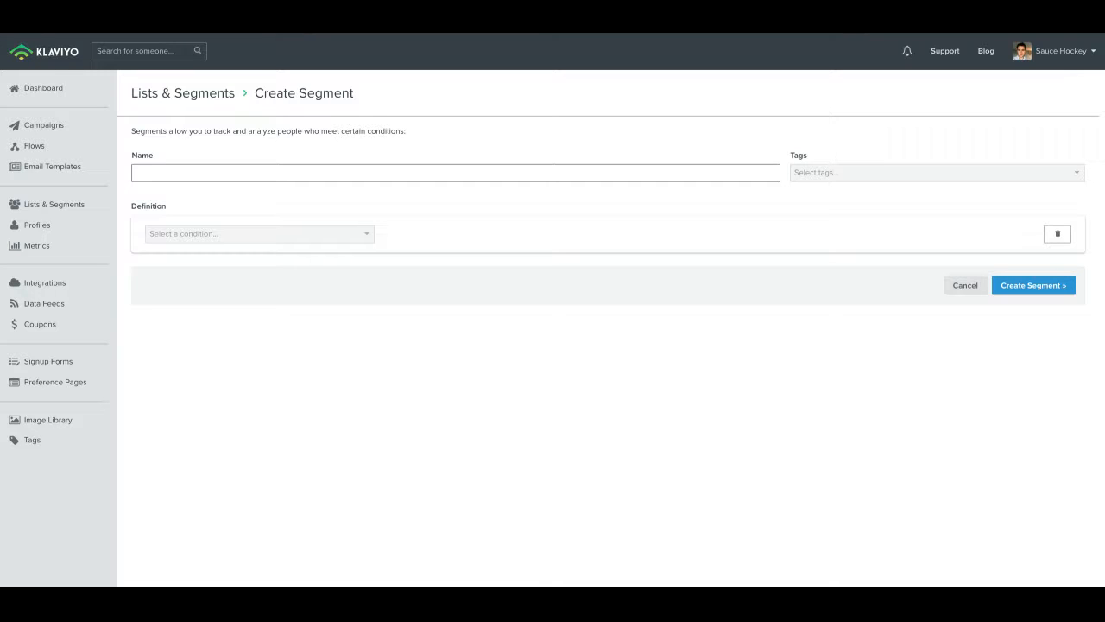
pyautogui.click(140, 172)
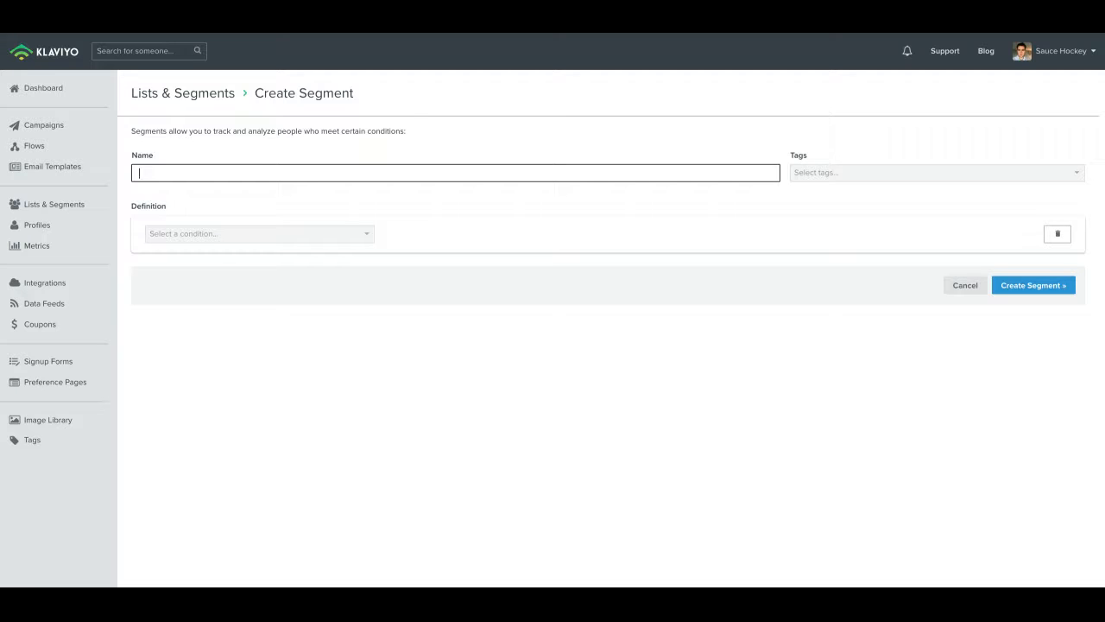
pyautogui.click(349, 235)
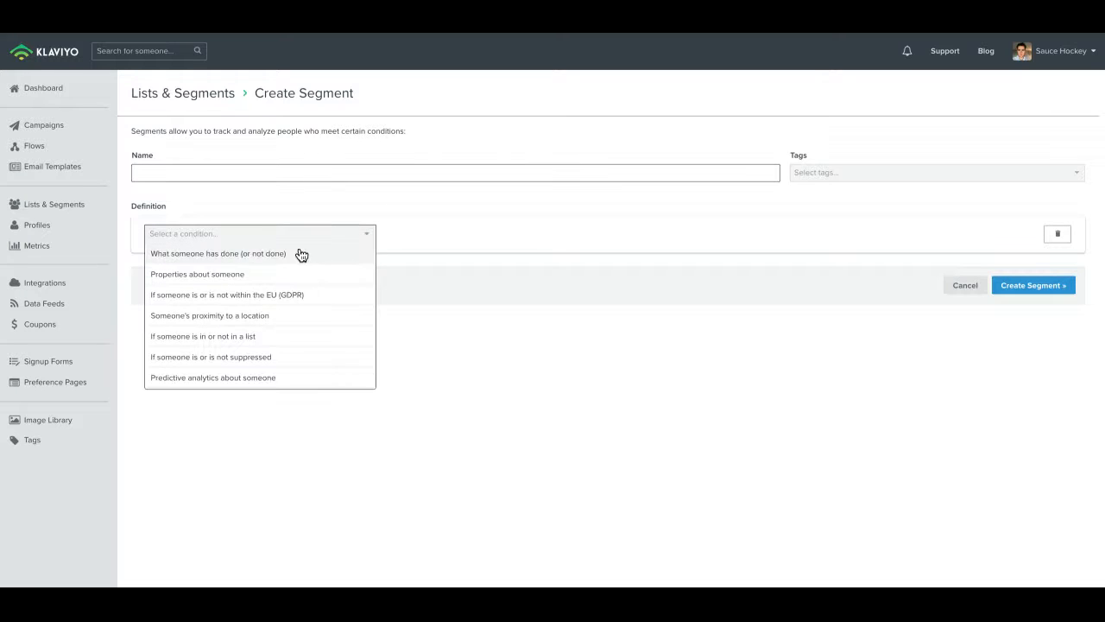
pyautogui.click(228, 255)
pyautogui.click(183, 255)
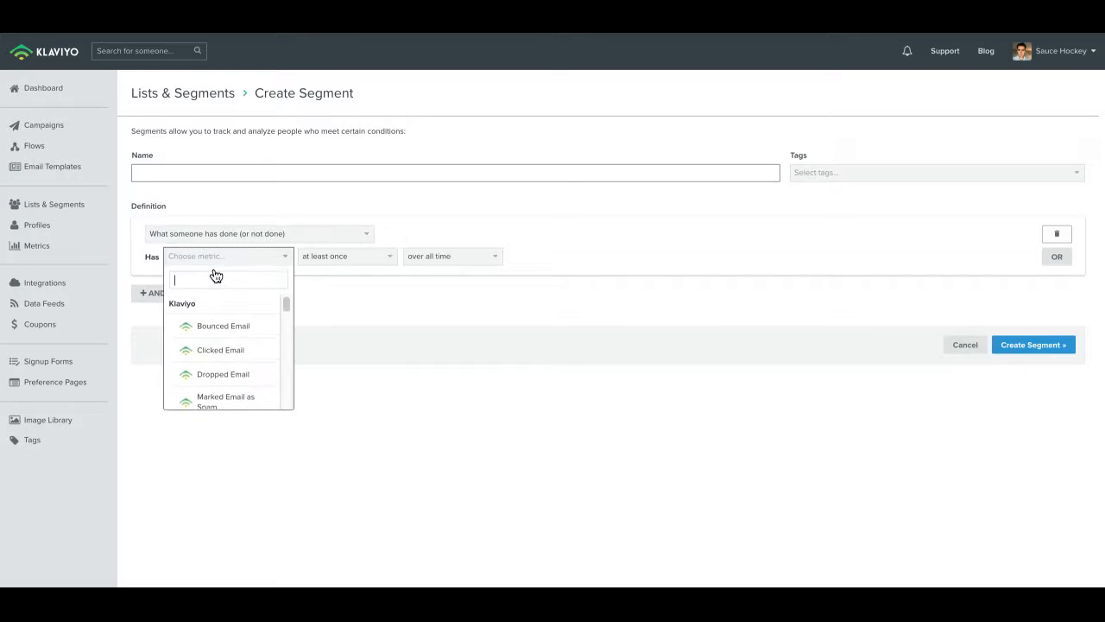
pyautogui.write('ORD')
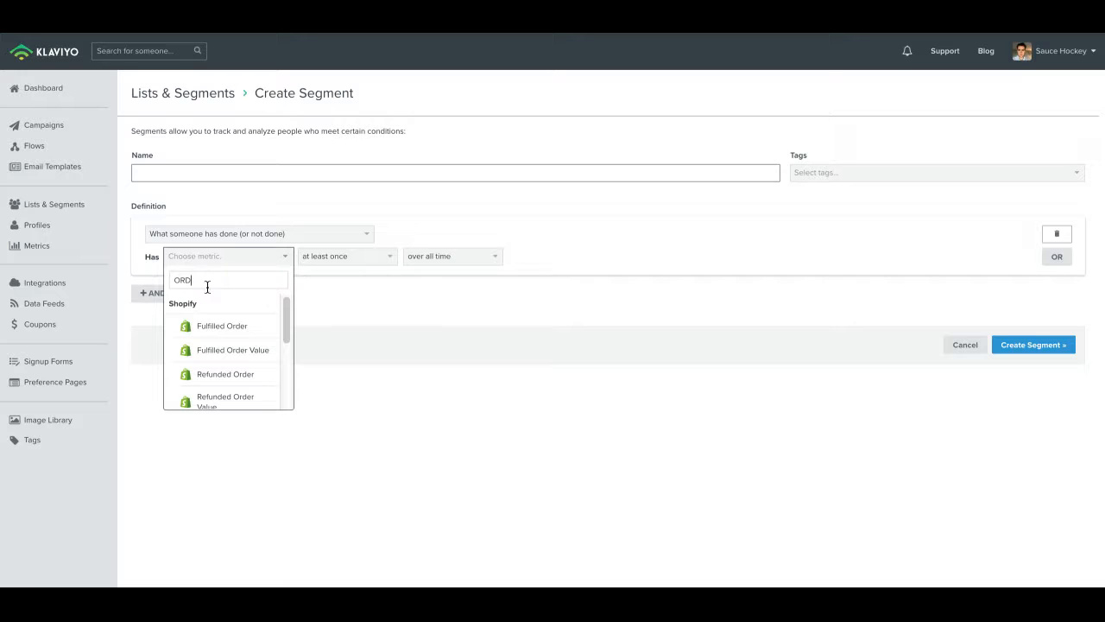
pyautogui.click(214, 324)
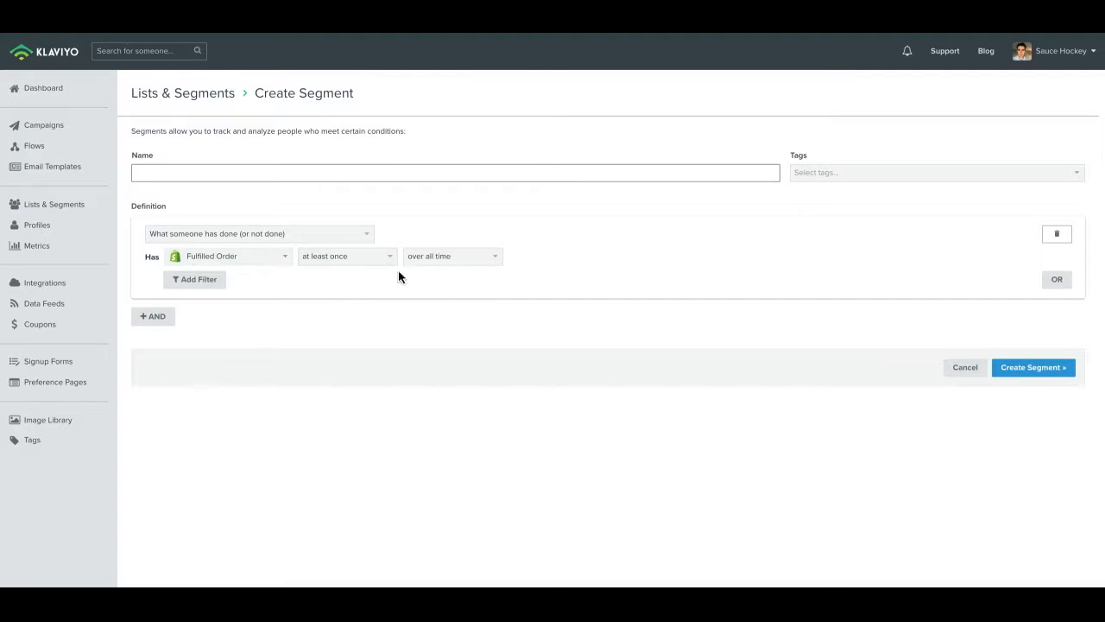
# Name the new segment BOUGHT
pyautogui.click(354, 179)
pyautogui.write('BOUGHT')
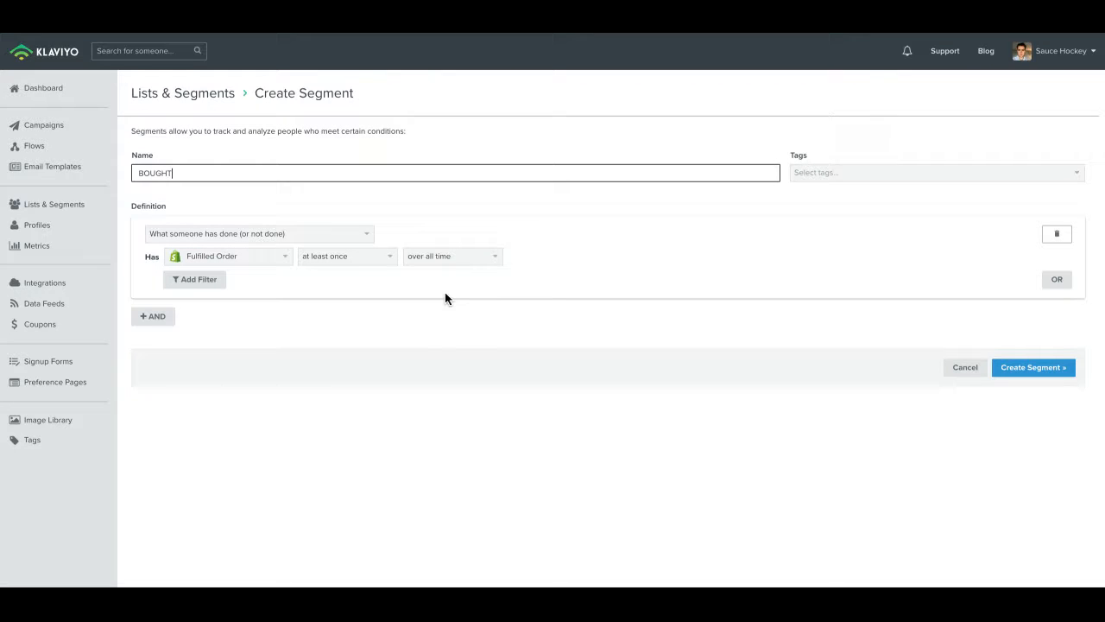
pyautogui.click(217, 327)
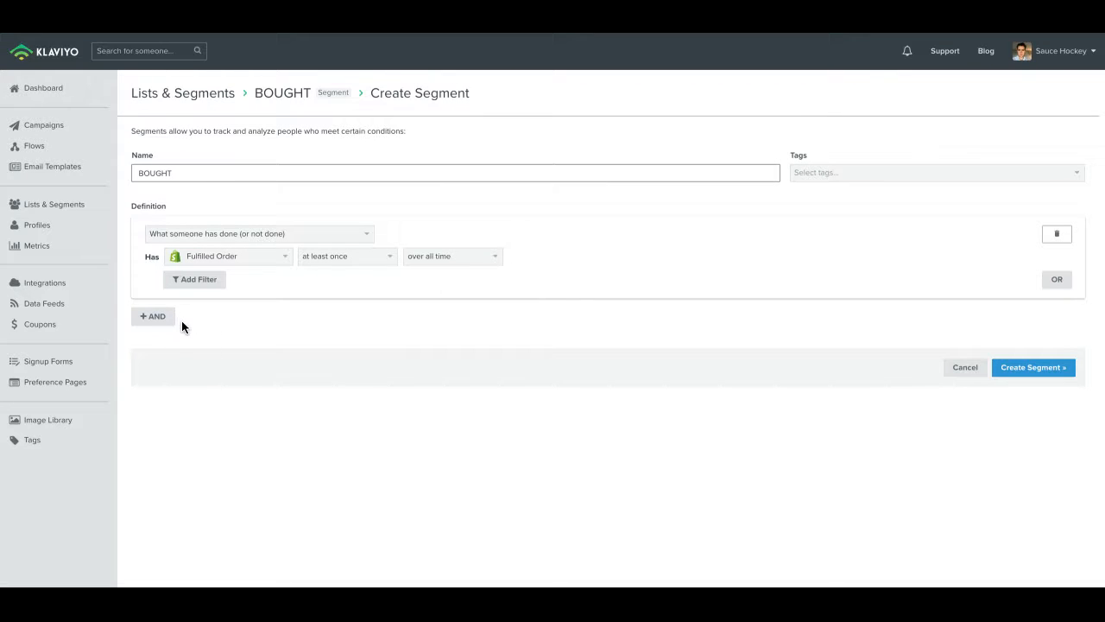
# Add a second AND condition on what someone has done, using Klaviyo's Clicked Email metric
pyautogui.click(164, 322)
pyautogui.click(196, 348)
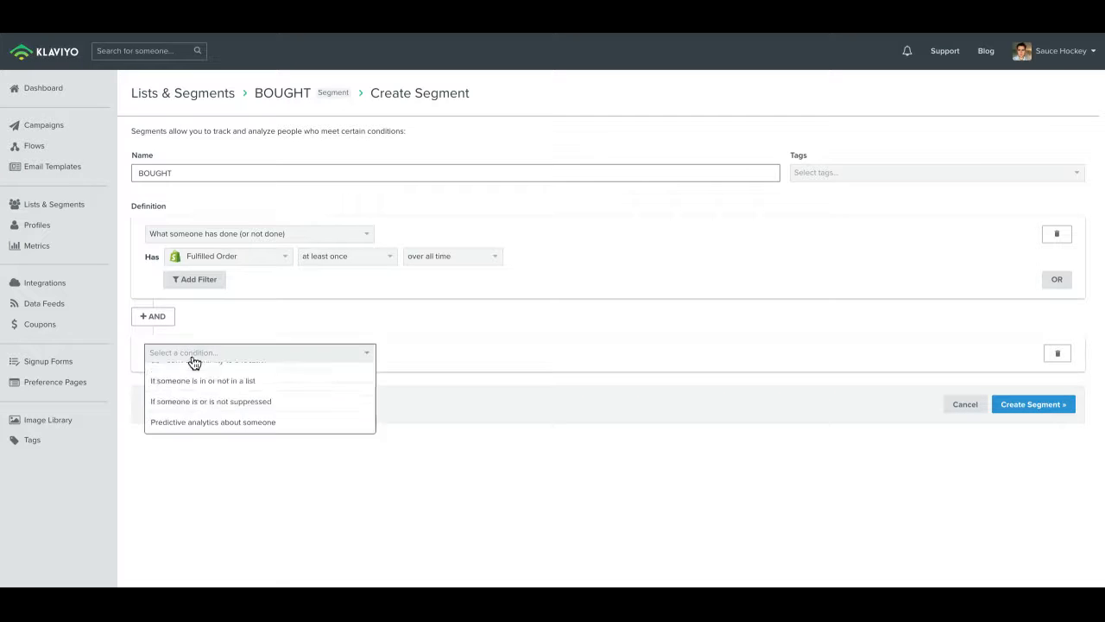
pyautogui.click(212, 370)
pyautogui.scroll(-1, 213, 377)
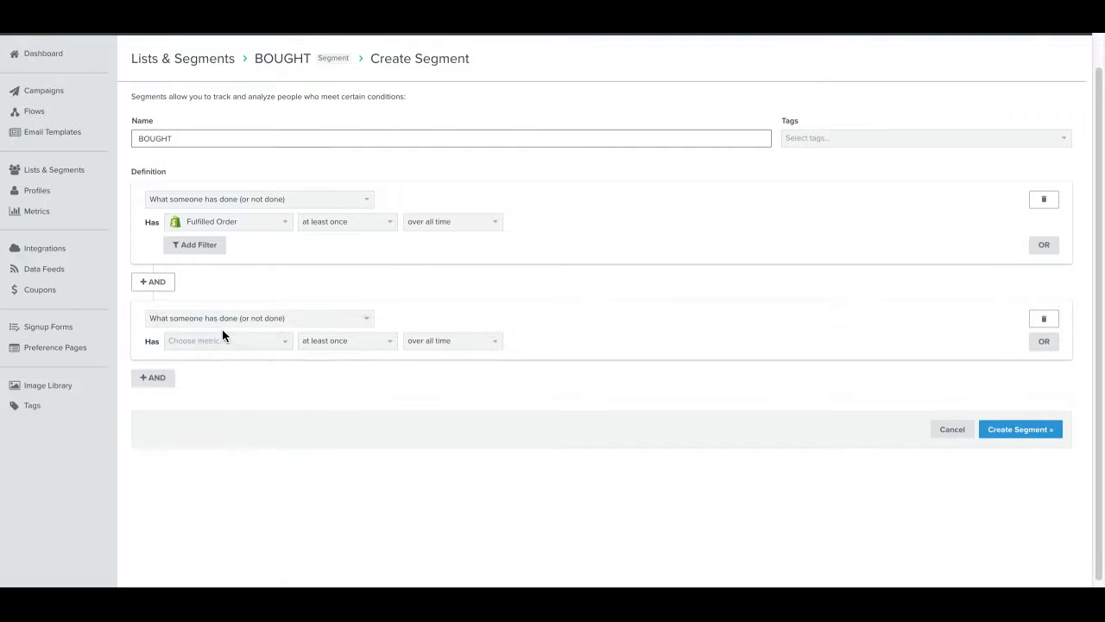
pyautogui.click(219, 344)
pyautogui.write('CLI')
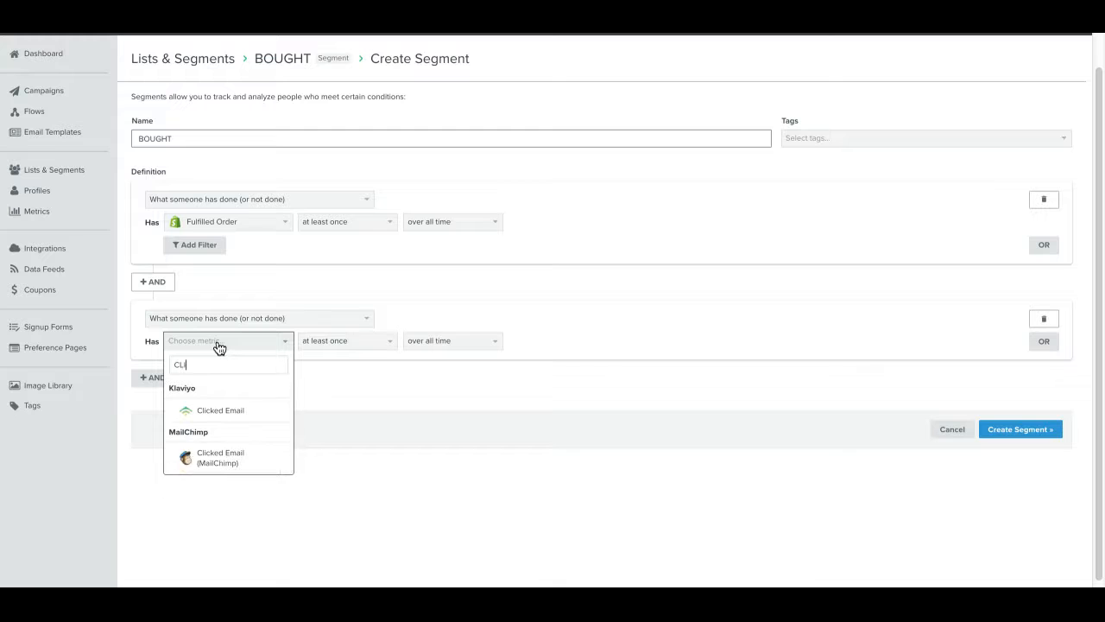
pyautogui.click(233, 413)
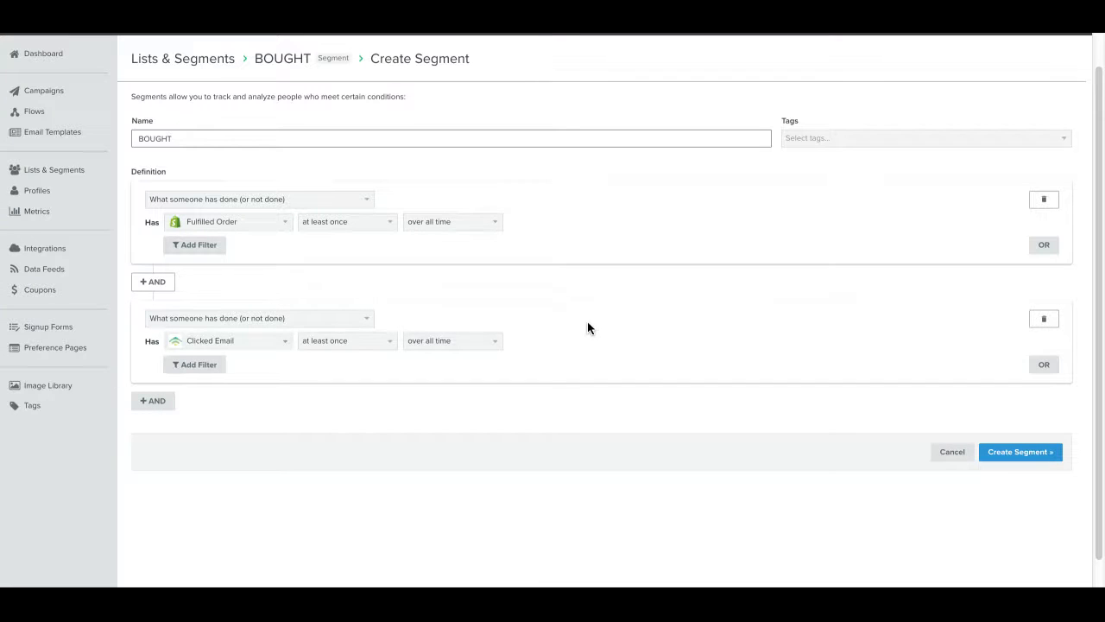
# Limit the Clicked Email condition to at least once in the last 90 days
pyautogui.scroll(1, 574, 349)
pyautogui.scroll(-2, 573, 351)
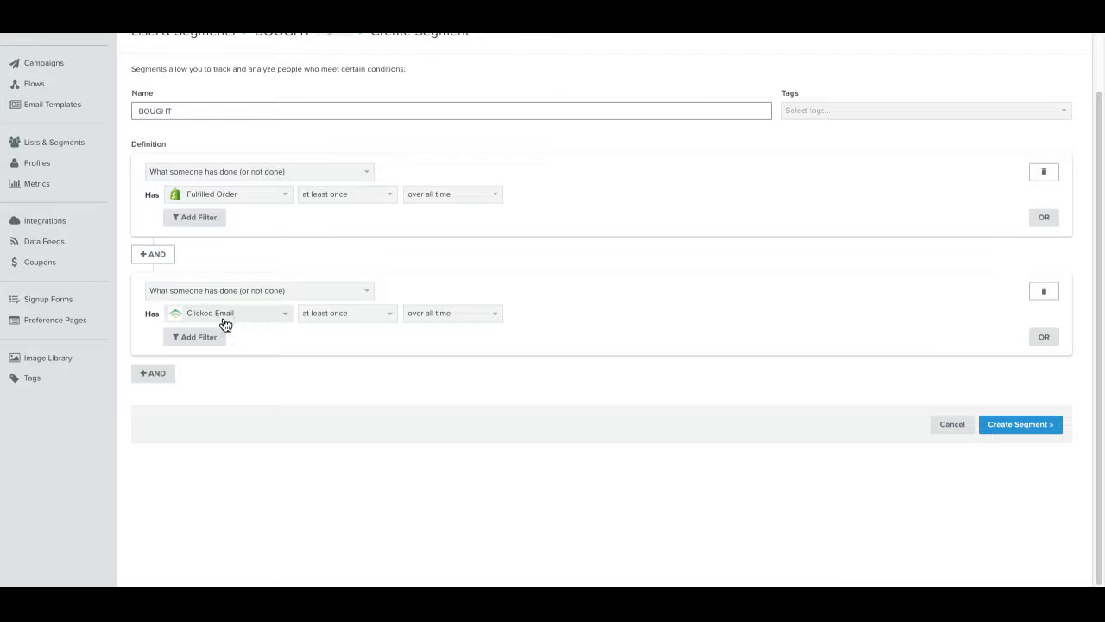
pyautogui.click(361, 319)
pyautogui.click(400, 340)
pyautogui.click(432, 316)
pyautogui.click(431, 355)
pyautogui.doubleClick(543, 313)
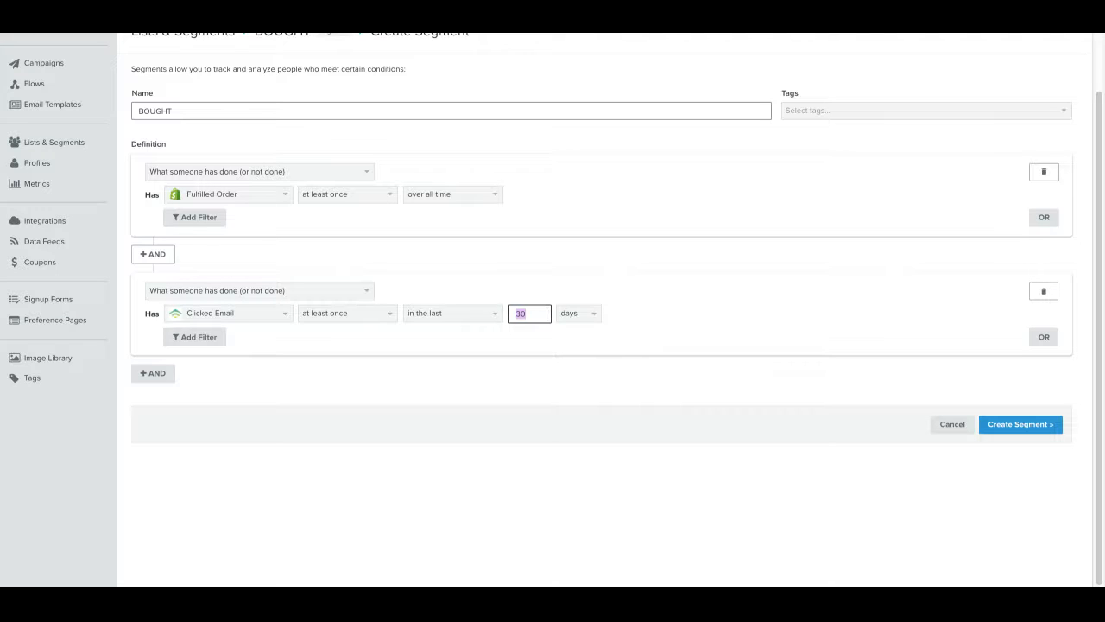
pyautogui.write('100')
pyautogui.press('BackSpace')
pyautogui.press('BackSpace')
pyautogui.press('BackSpace')
pyautogui.write('90')
# Extend the segment name to BOUGHT + ENGAGED 90 DAYS and create the segment
pyautogui.click(295, 113)
pyautogui.write('+ ')
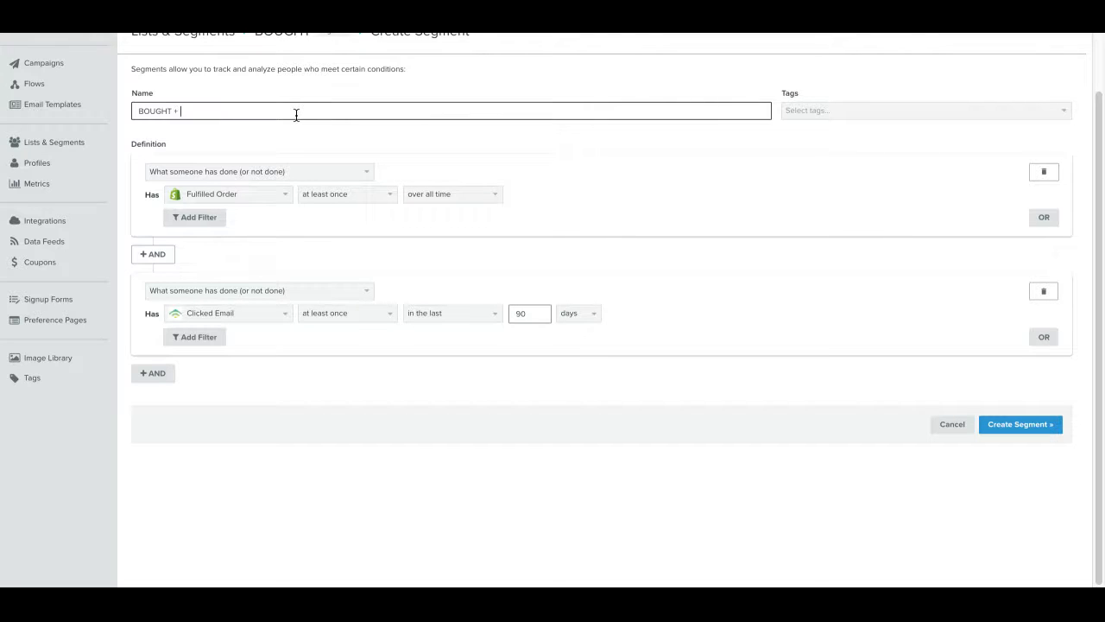
pyautogui.write('ENGAGED 90 DAYS')
pyautogui.scroll(2, 851, 333)
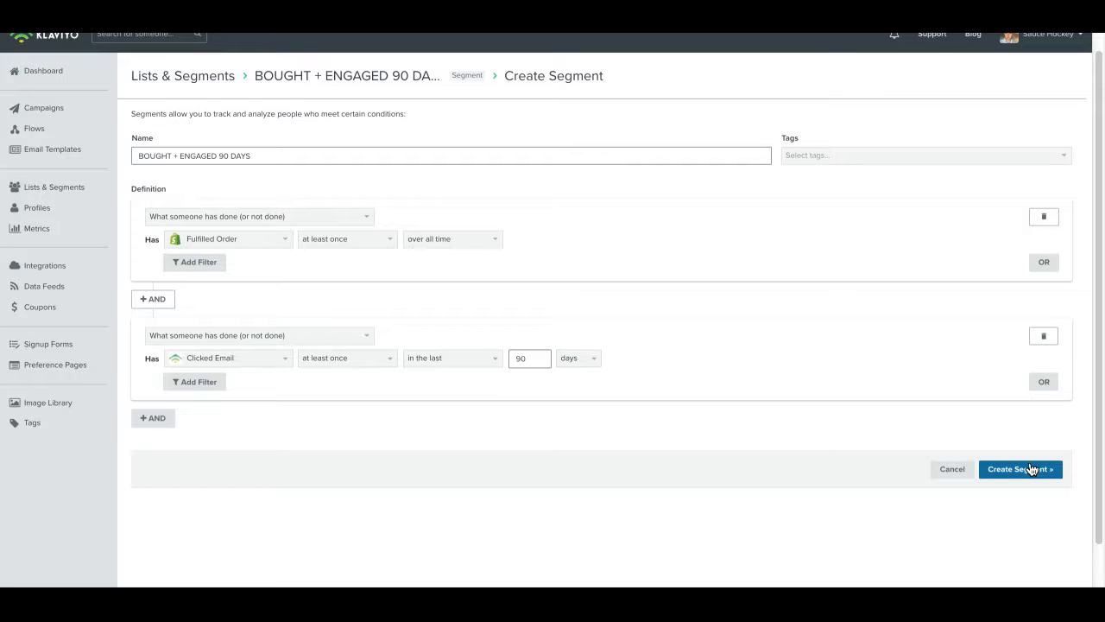
pyautogui.click(1029, 469)
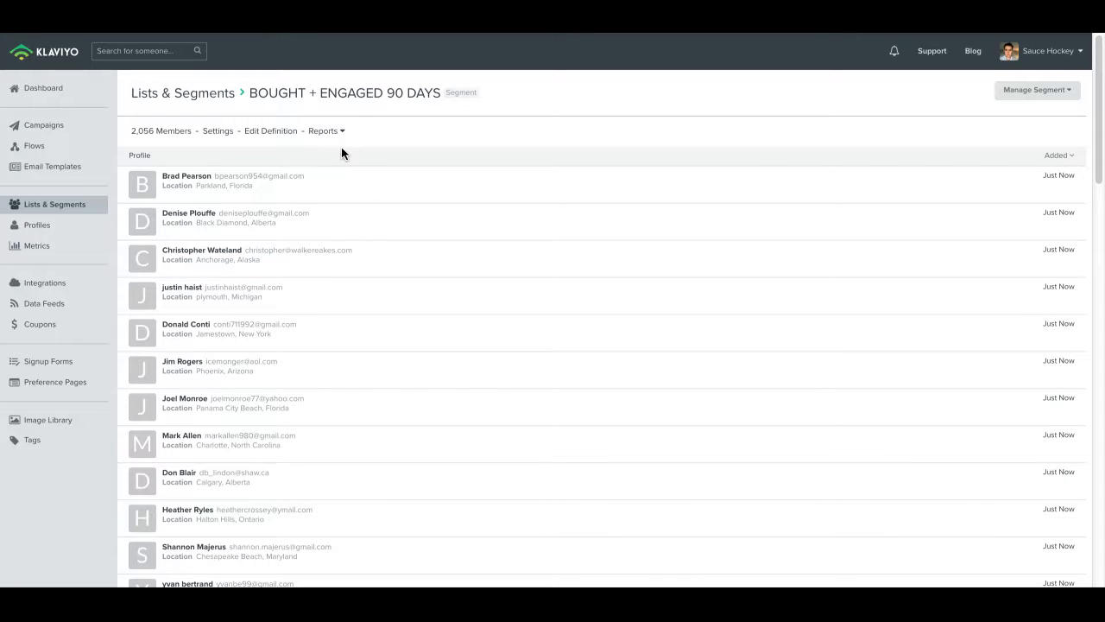
# Start cloning the BOUGHT + ENGAGED 90 DAYS segment
pyautogui.click(1036, 91)
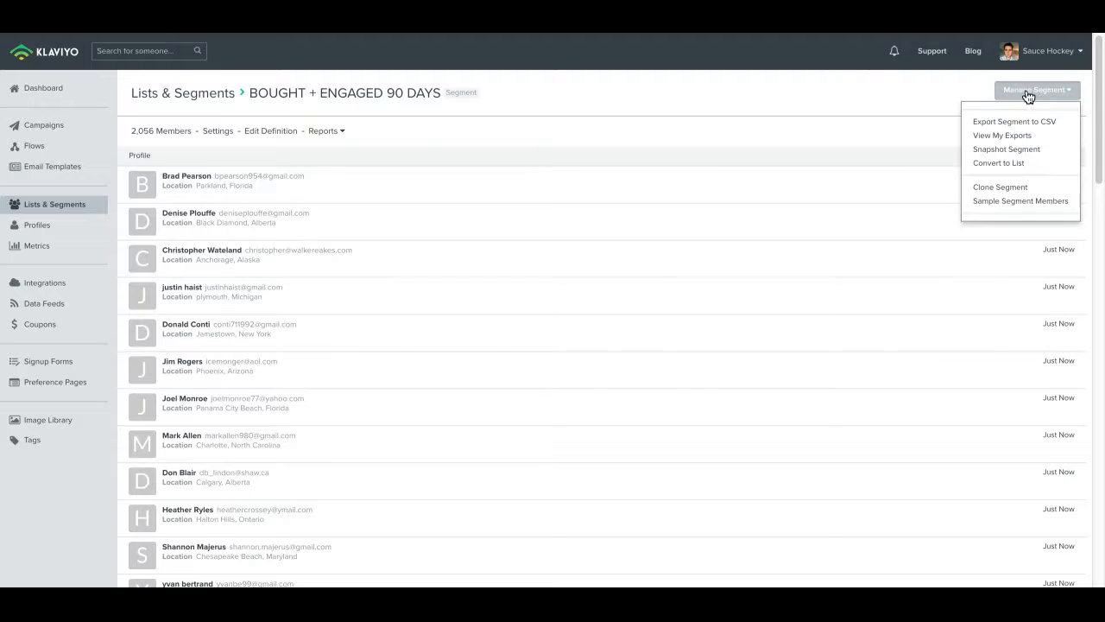
pyautogui.click(739, 87)
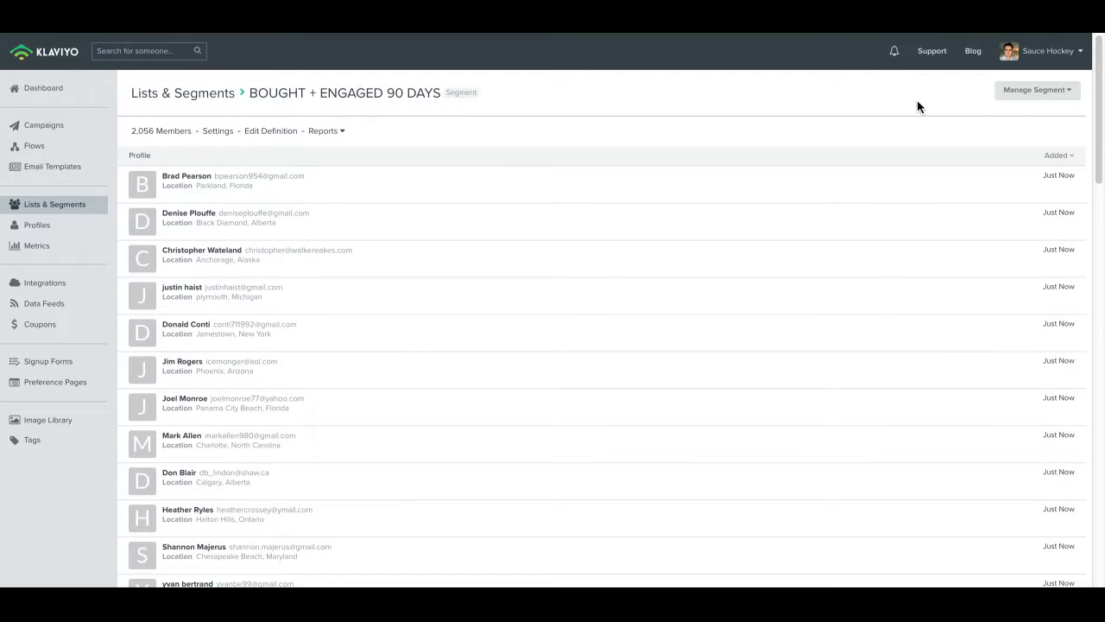
pyautogui.click(1018, 96)
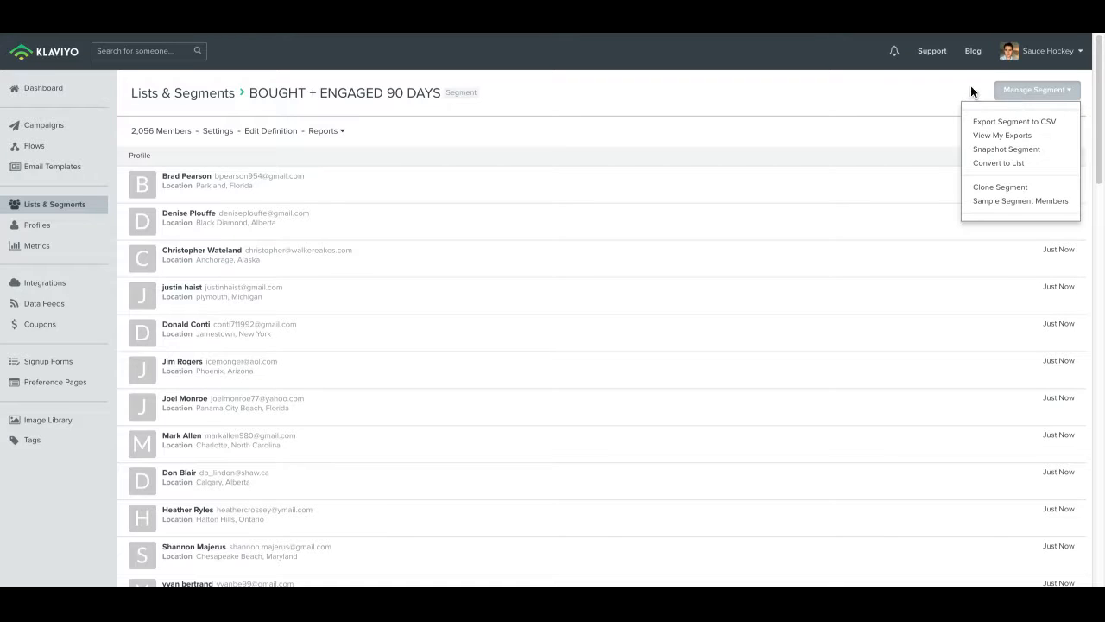
pyautogui.click(994, 191)
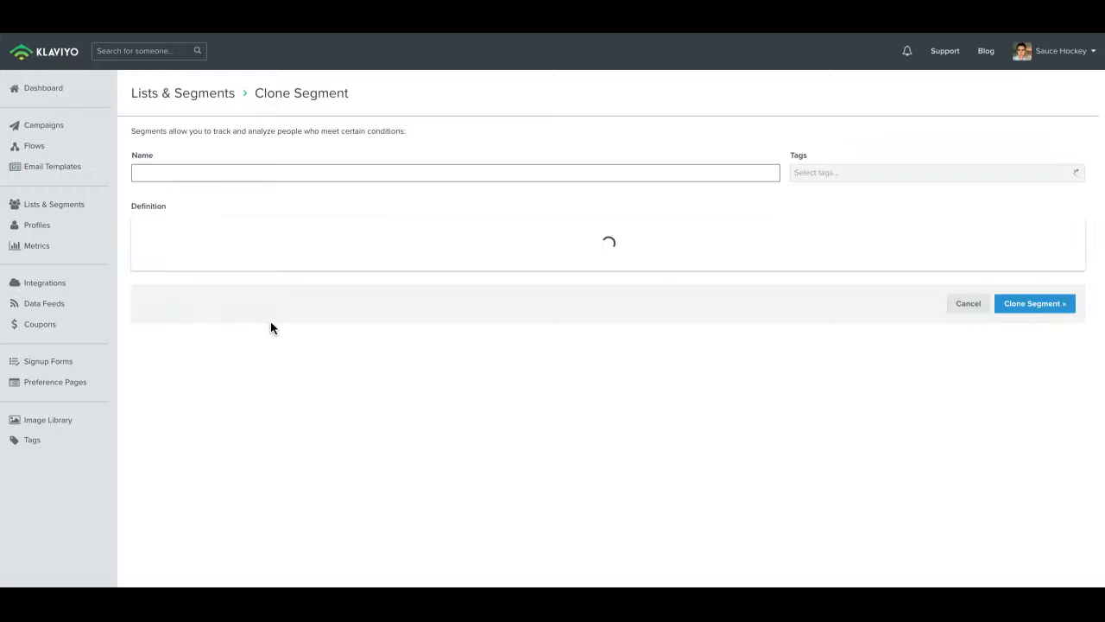
# Add an AND condition to the clone requiring that the person is not suppressed
pyautogui.scroll(-1, 243, 297)
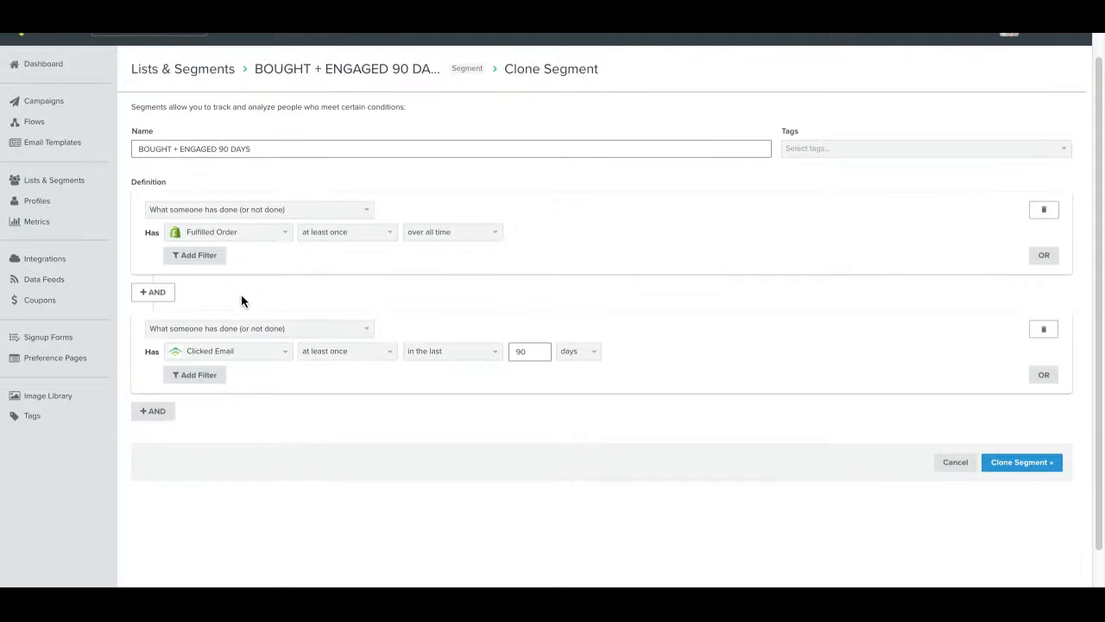
pyautogui.click(162, 411)
pyautogui.scroll(-1, 182, 403)
pyautogui.click(203, 402)
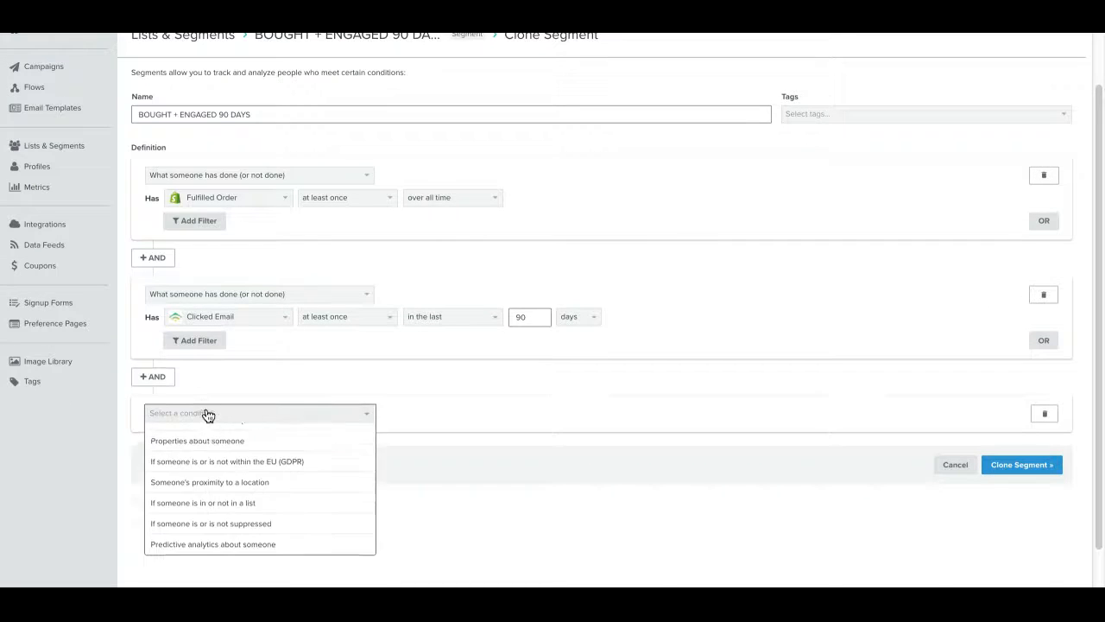
pyautogui.scroll(-1, 207, 415)
pyautogui.click(204, 505)
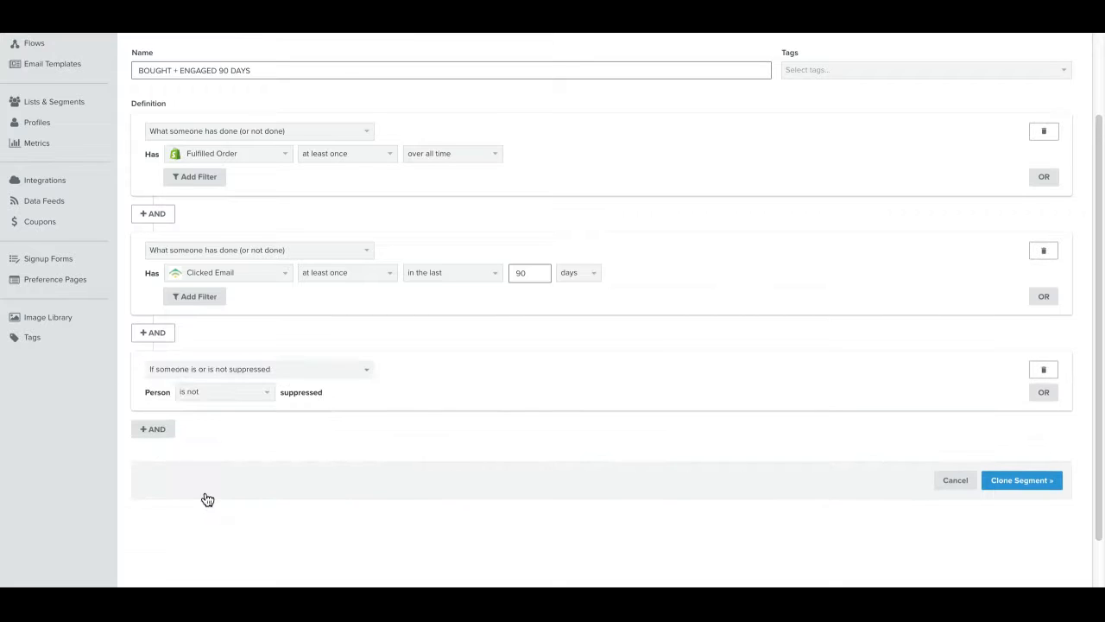
# Add another AND condition requiring Klaviyo's Bounced Email metric zero times over all time
pyautogui.click(156, 430)
pyautogui.click(168, 438)
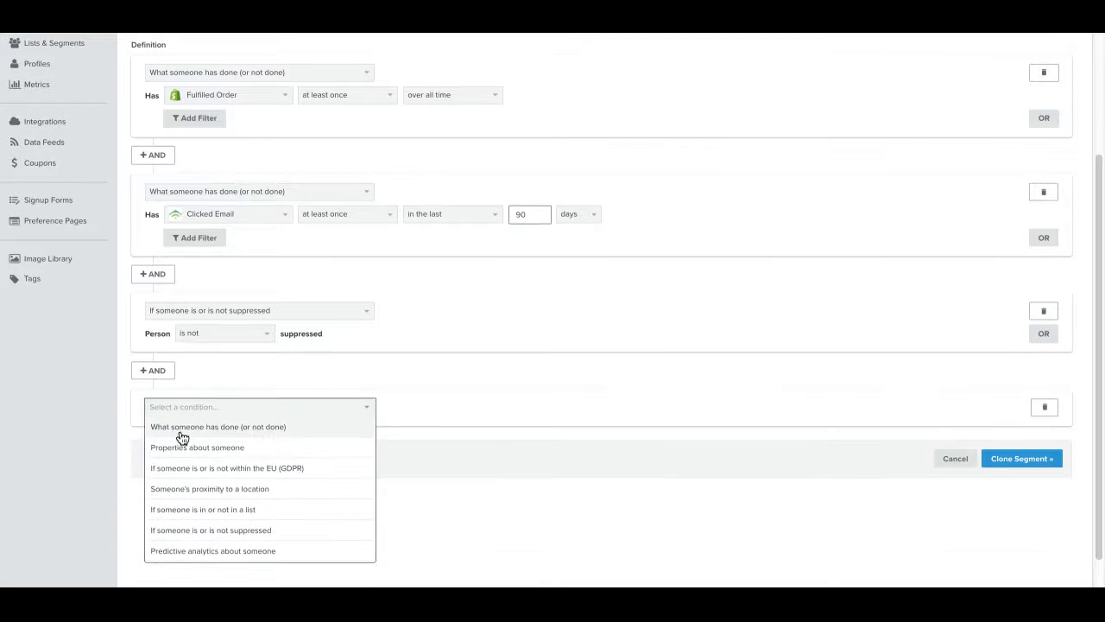
pyautogui.click(179, 431)
pyautogui.click(216, 406)
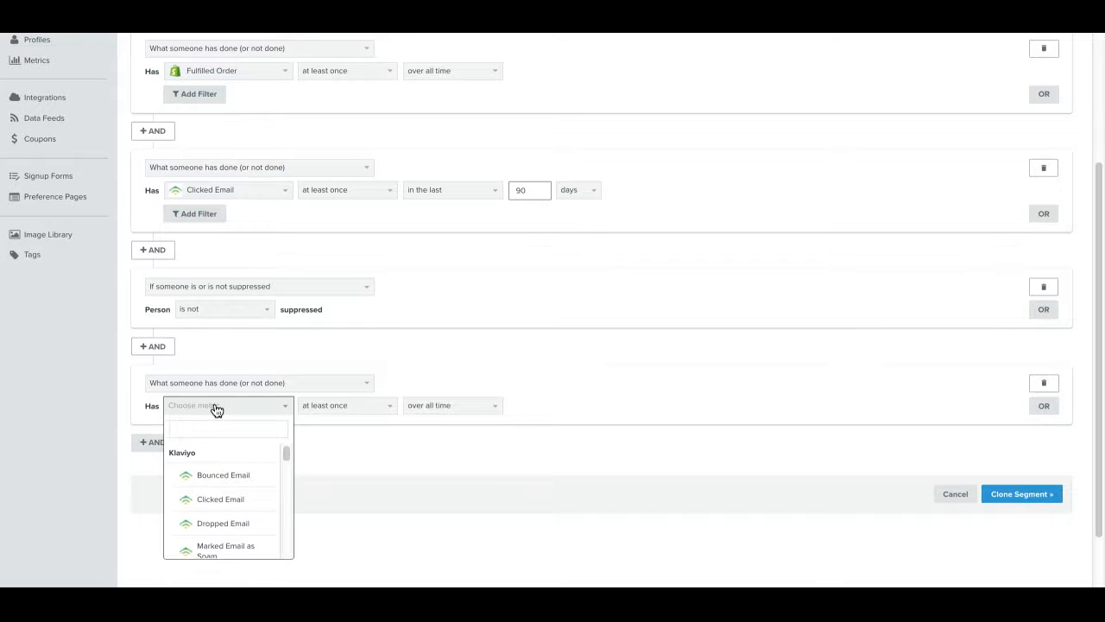
pyautogui.write('BOUN')
pyautogui.click(226, 474)
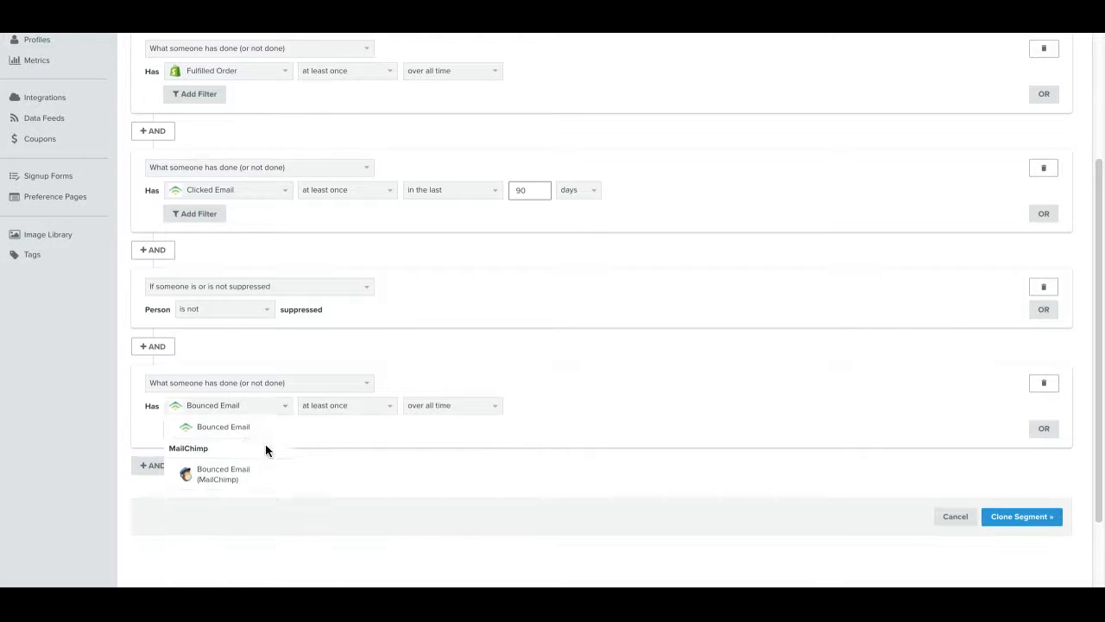
pyautogui.click(349, 406)
pyautogui.click(350, 443)
# Rename the clone as BOUGHT + HYPER ENGAGED 90 DAYS and create the cloned segment
pyautogui.scroll(3, 348, 441)
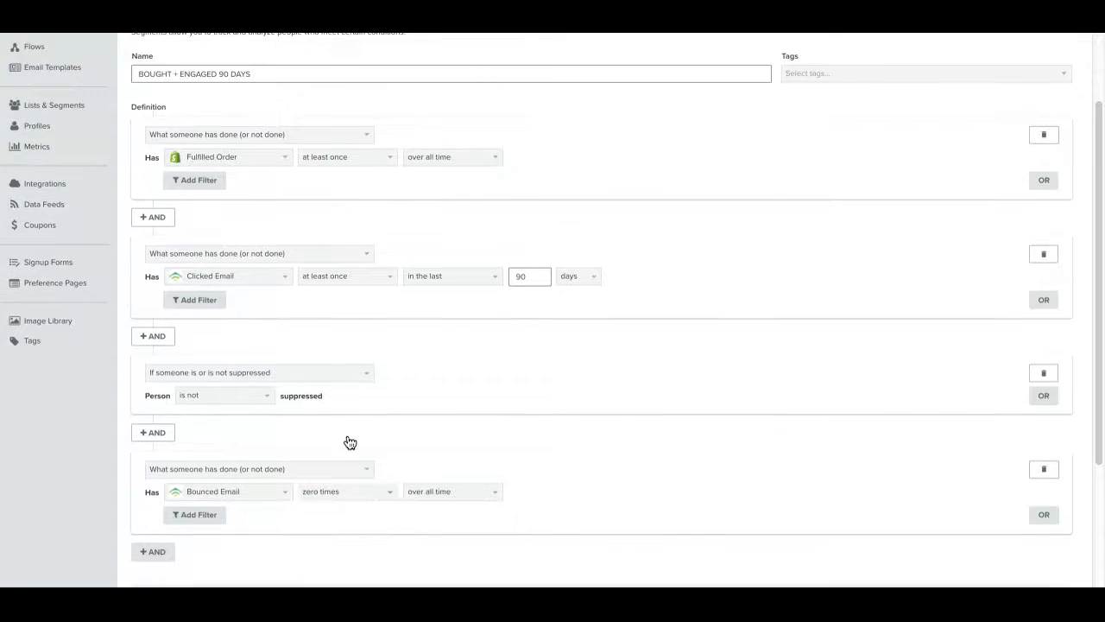
pyautogui.click(178, 172)
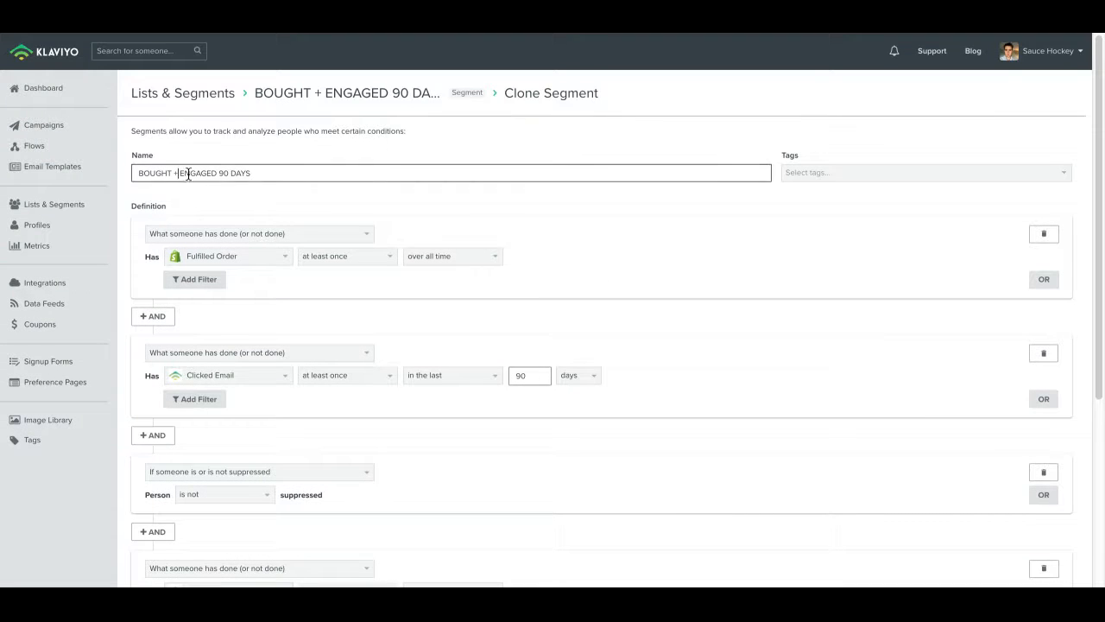
pyautogui.write('HYPER')
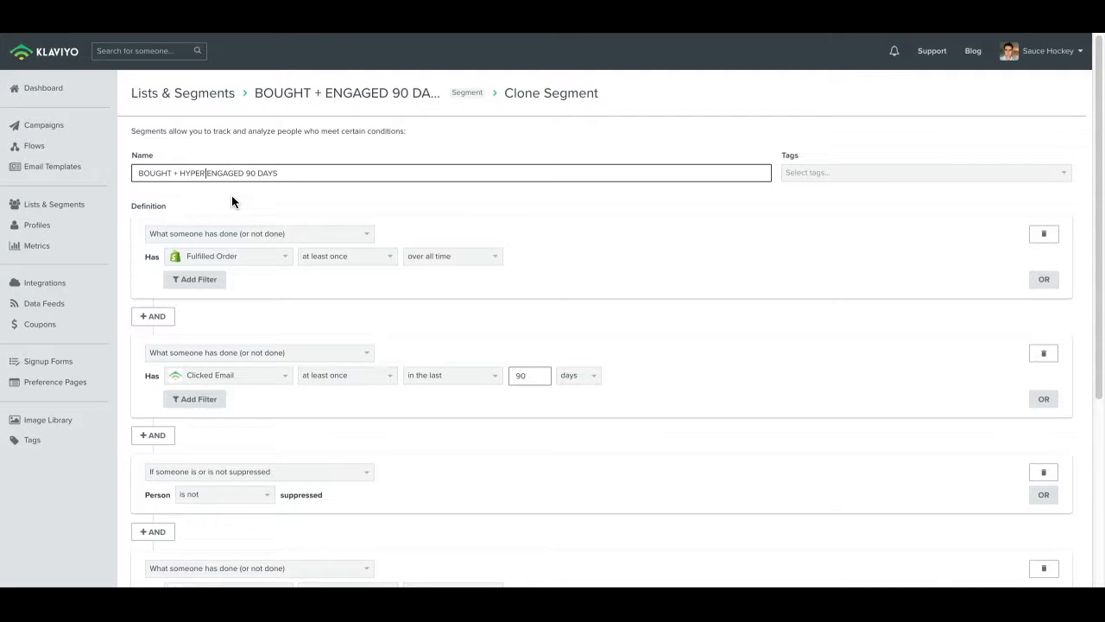
pyautogui.scroll(-2, 233, 202)
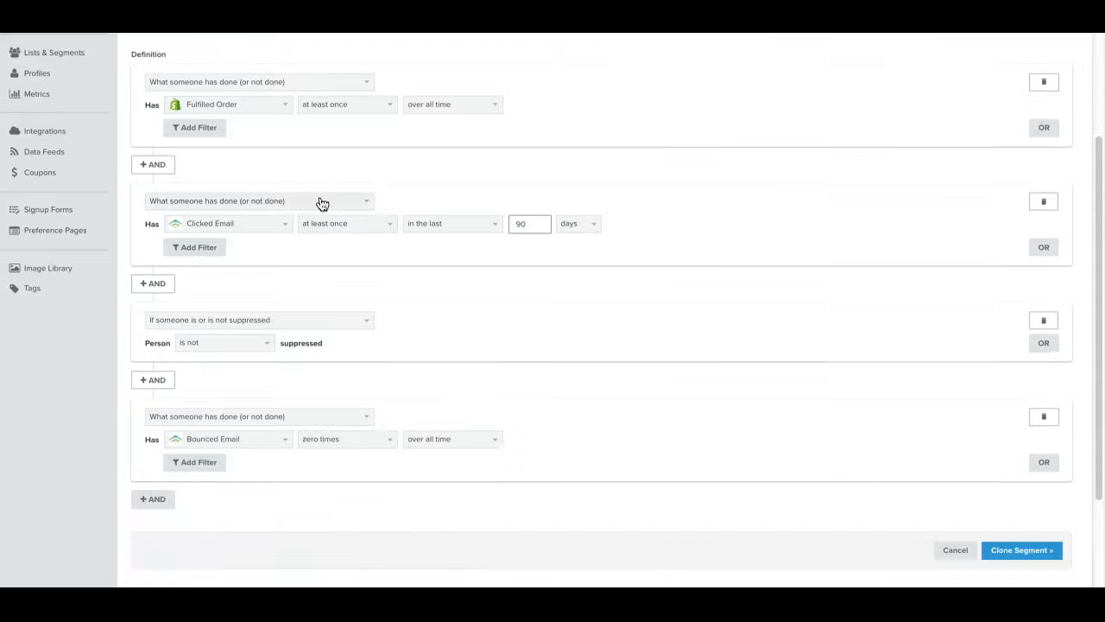
pyautogui.click(1001, 557)
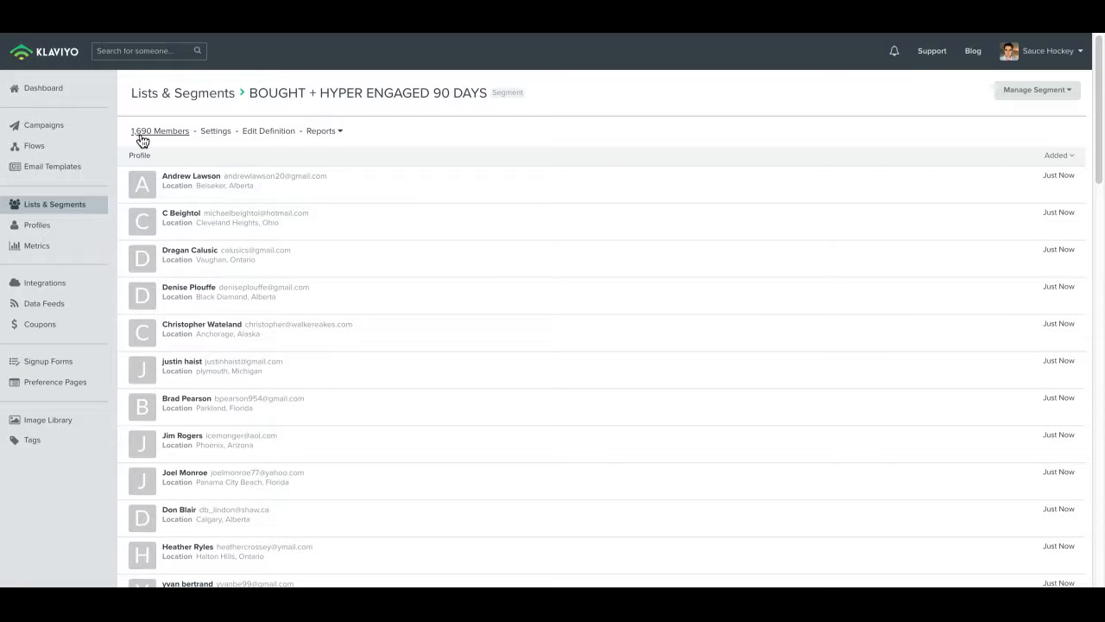
# Start a new segment from Lists & Segments and name it KL HIGHLY ENGAGED 10 DAYS
pyautogui.click(90, 207)
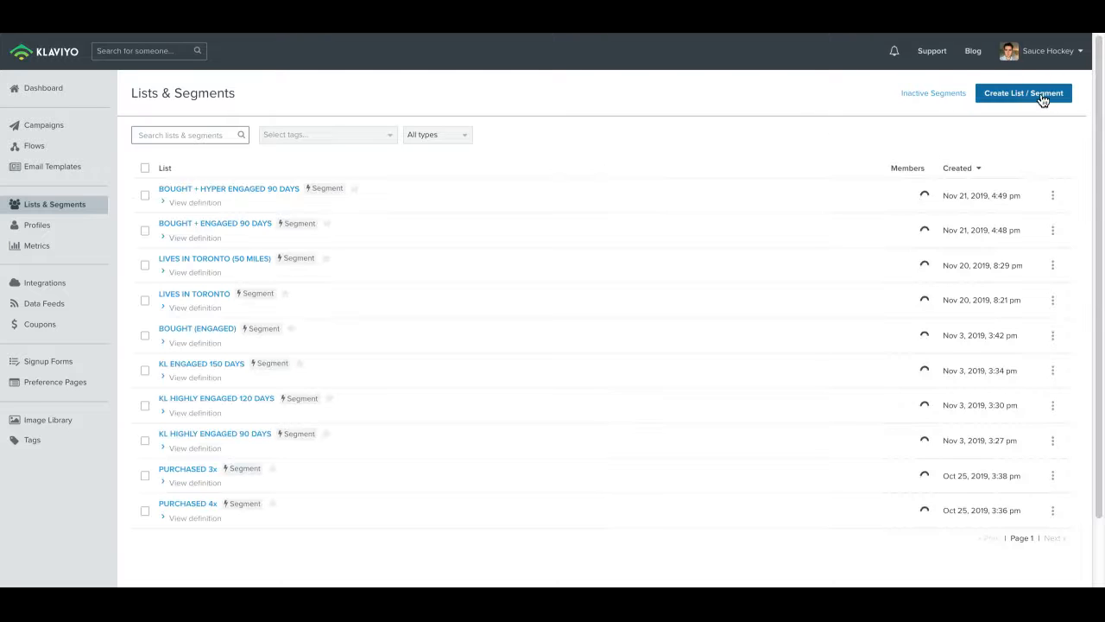
pyautogui.scroll(-1, 233, 351)
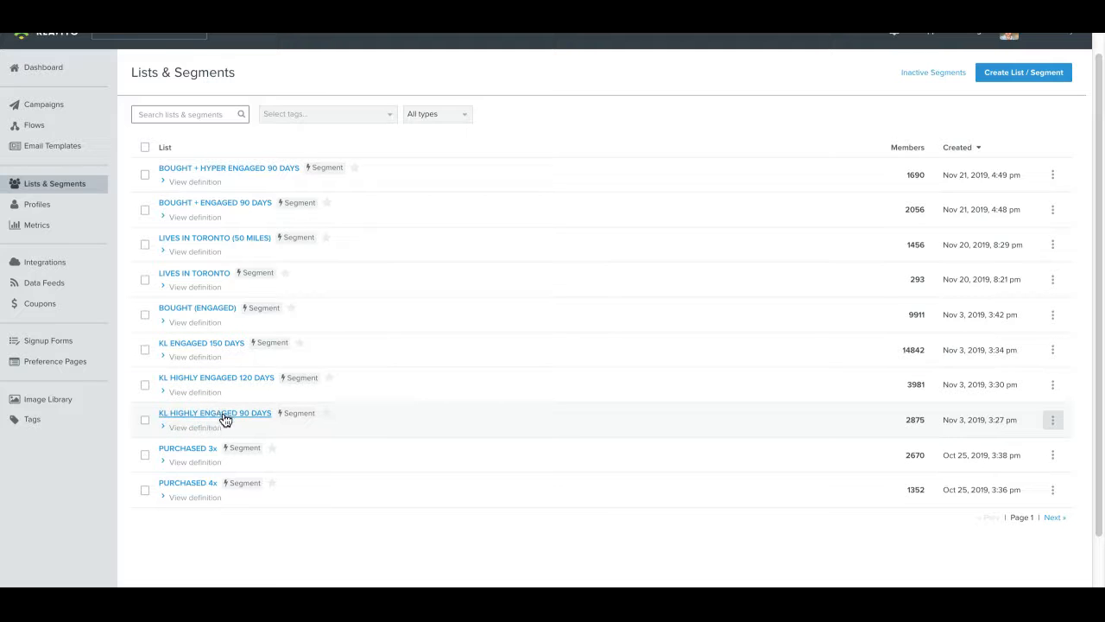
pyautogui.click(999, 75)
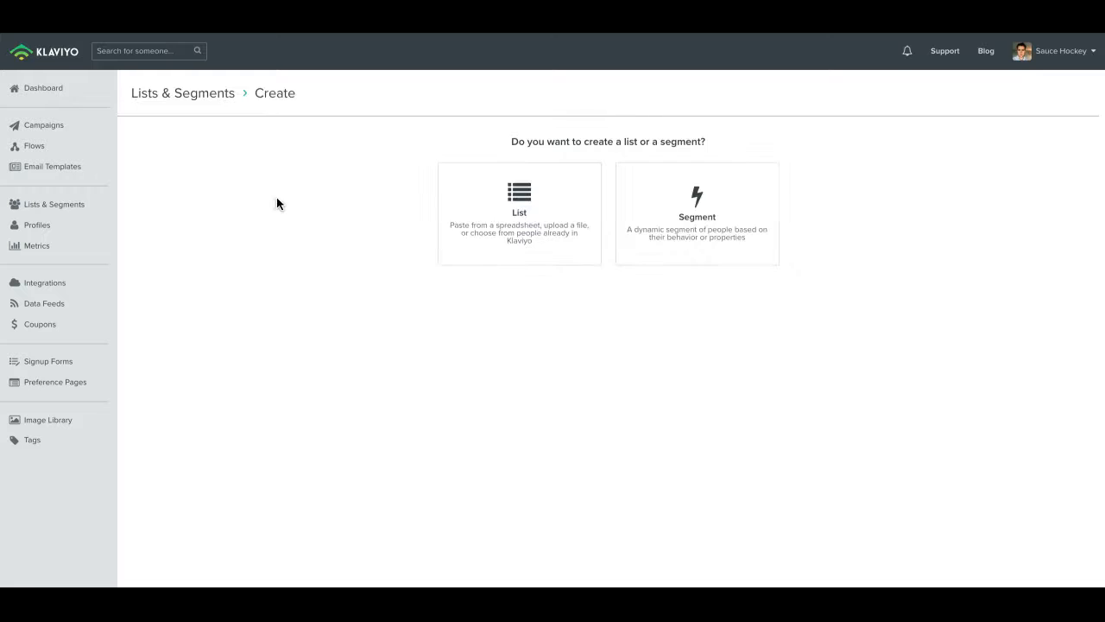
pyautogui.click(723, 222)
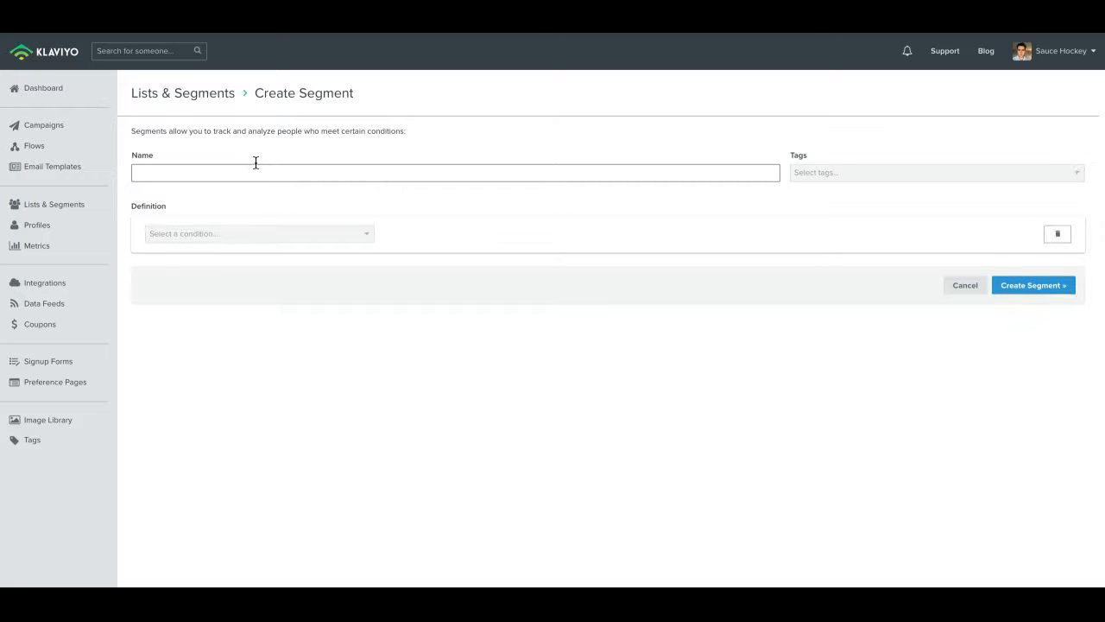
pyautogui.click(256, 164)
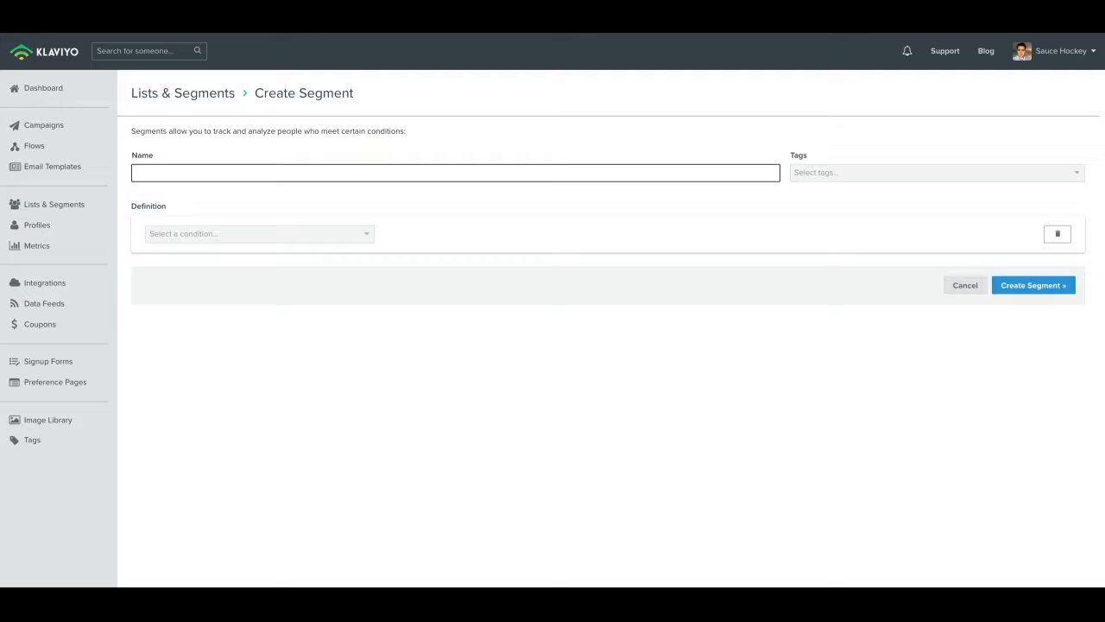
pyautogui.write('KL HIGHLY ENGAGED 10 DAYS')
pyautogui.click(152, 235)
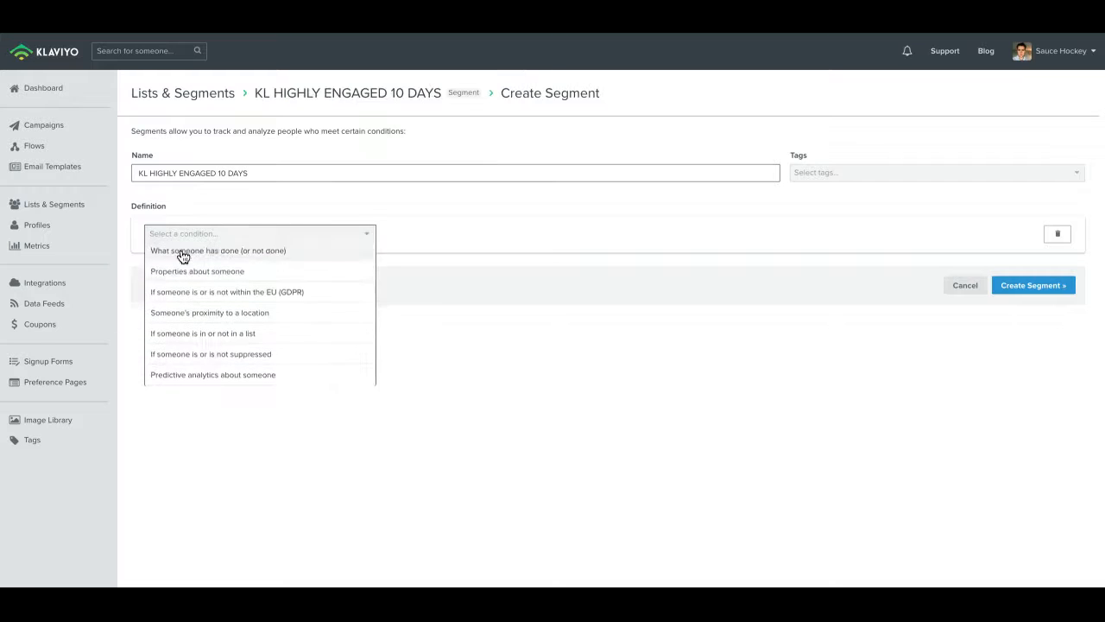
pyautogui.click(201, 202)
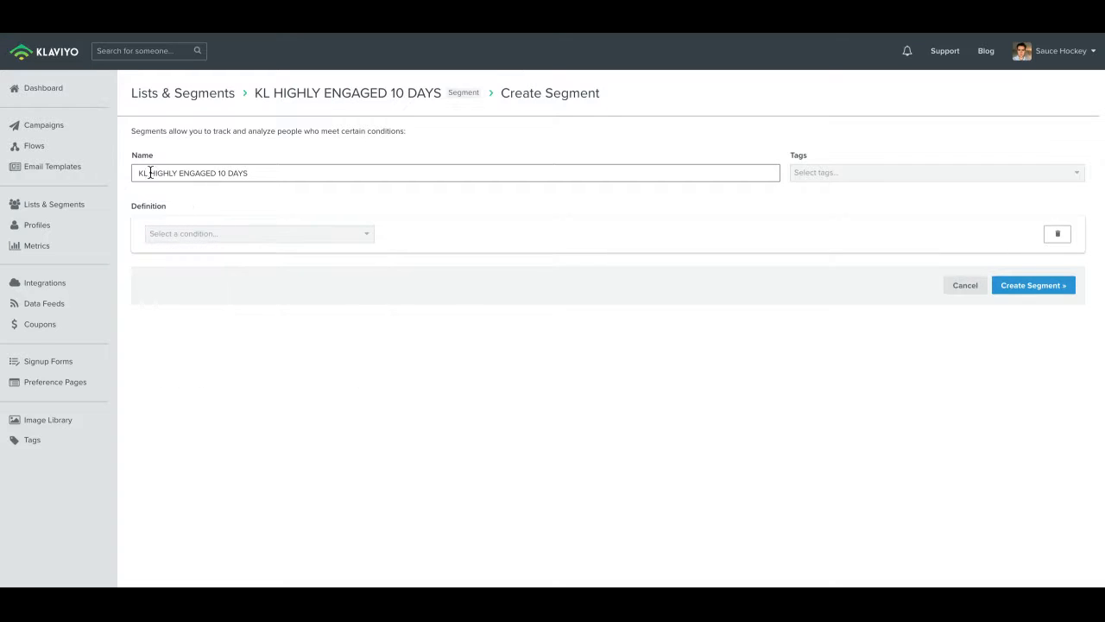
pyautogui.click(178, 233)
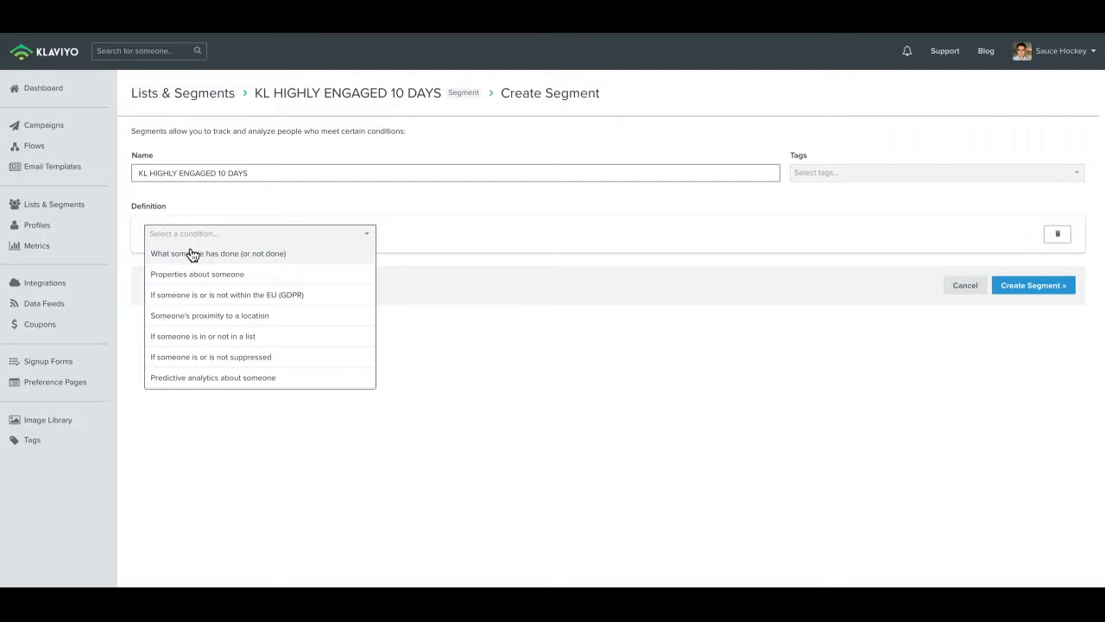
pyautogui.click(270, 207)
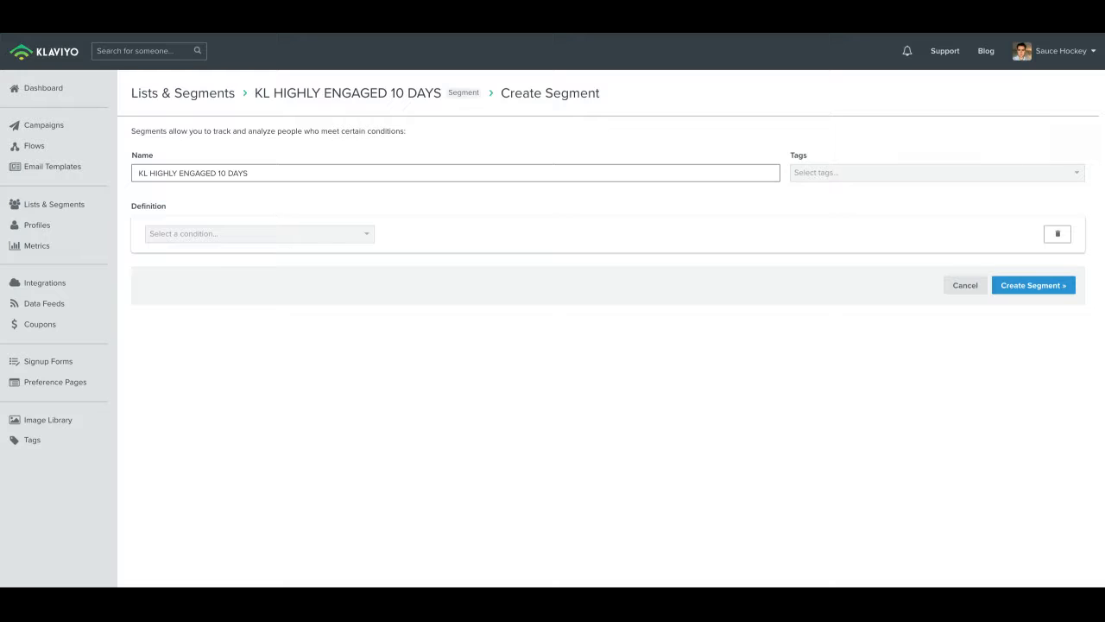
# Define the first condition as what someone has done, using Klaviyo's Opened Email metric
pyautogui.click(264, 235)
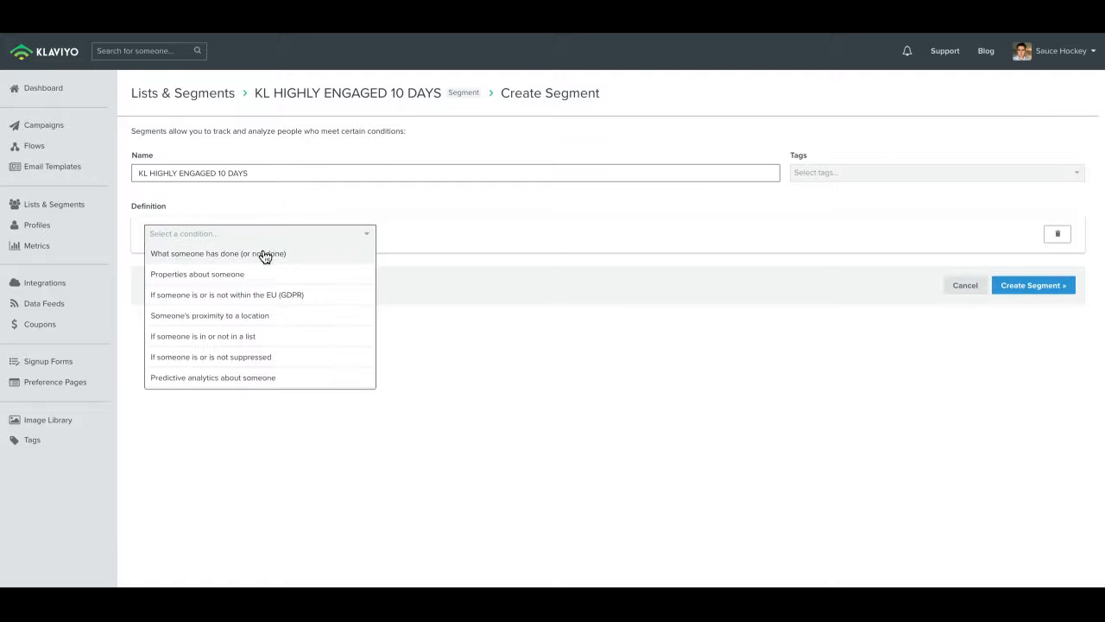
pyautogui.click(264, 253)
pyautogui.click(257, 264)
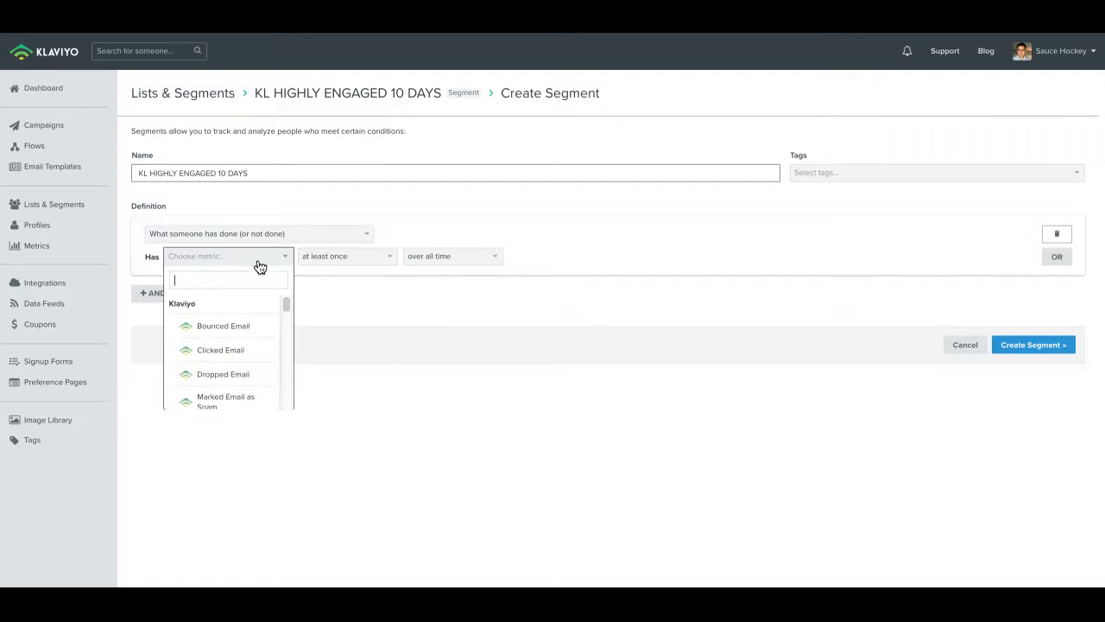
pyautogui.write('OPENE')
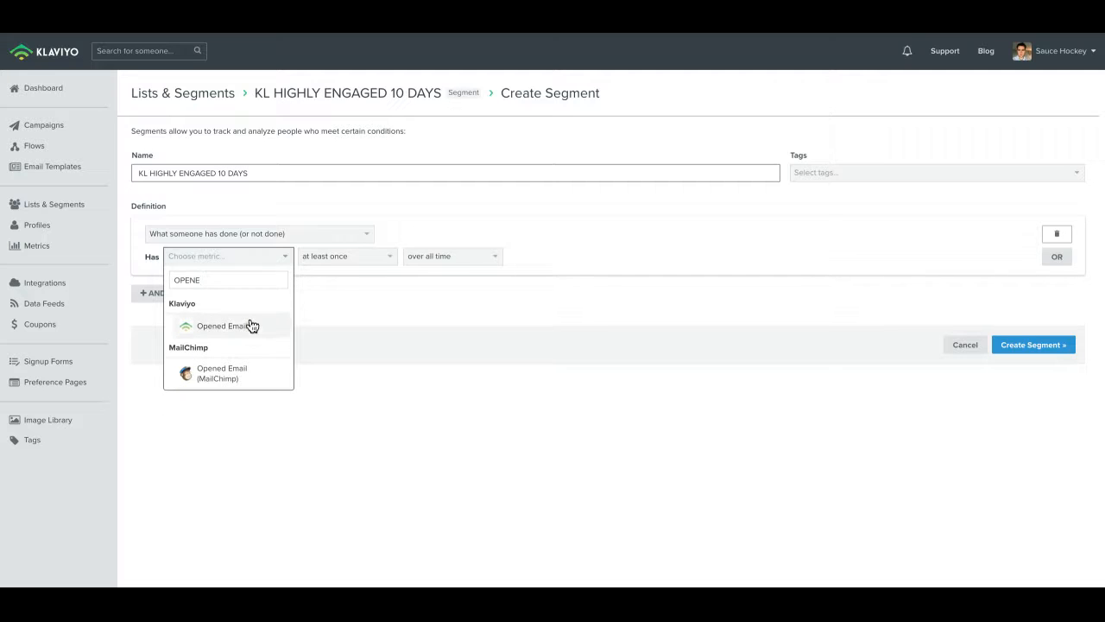
pyautogui.click(223, 325)
# Limit the Opened Email condition to the last 10 days
pyautogui.click(435, 259)
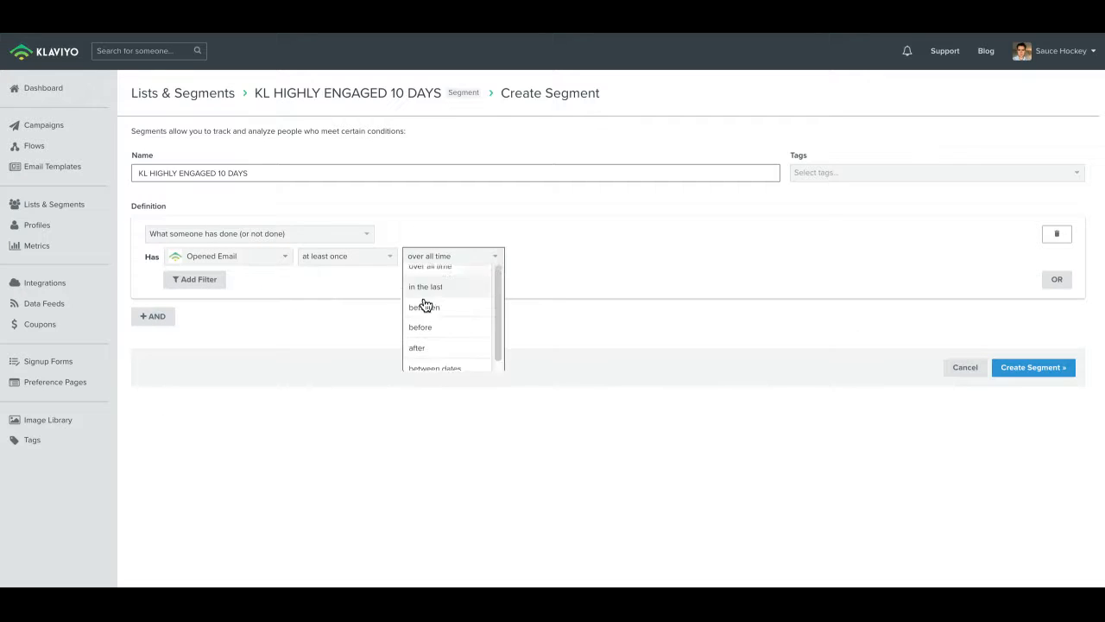
pyautogui.click(424, 301)
pyautogui.click(518, 256)
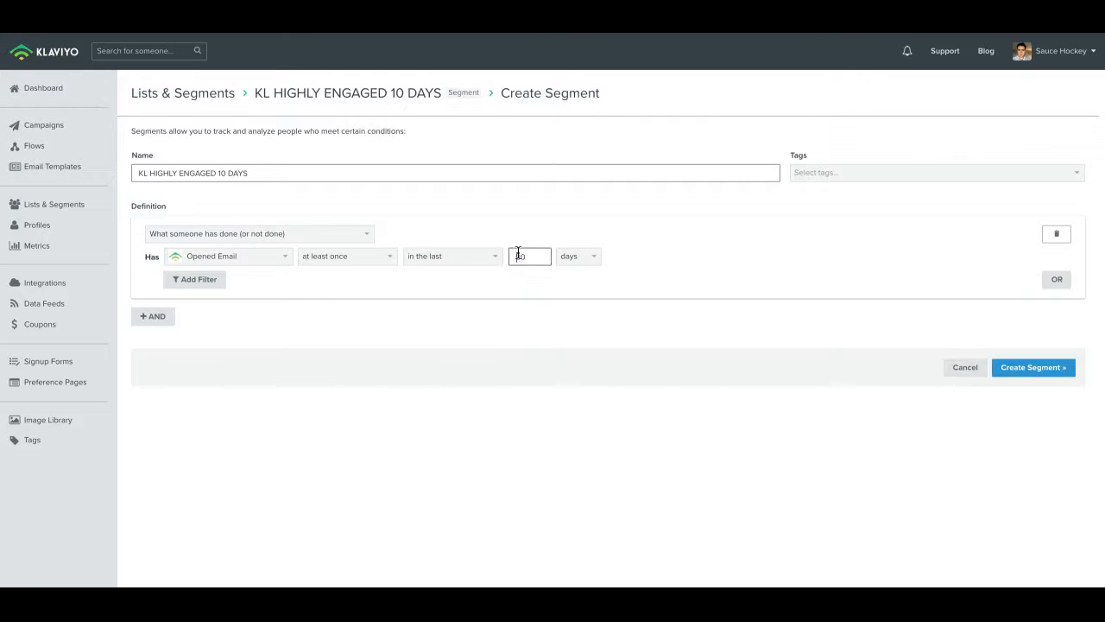
pyautogui.press('BackSpace')
pyautogui.write('1')
pyautogui.click(267, 294)
pyautogui.click(1058, 280)
pyautogui.click(231, 325)
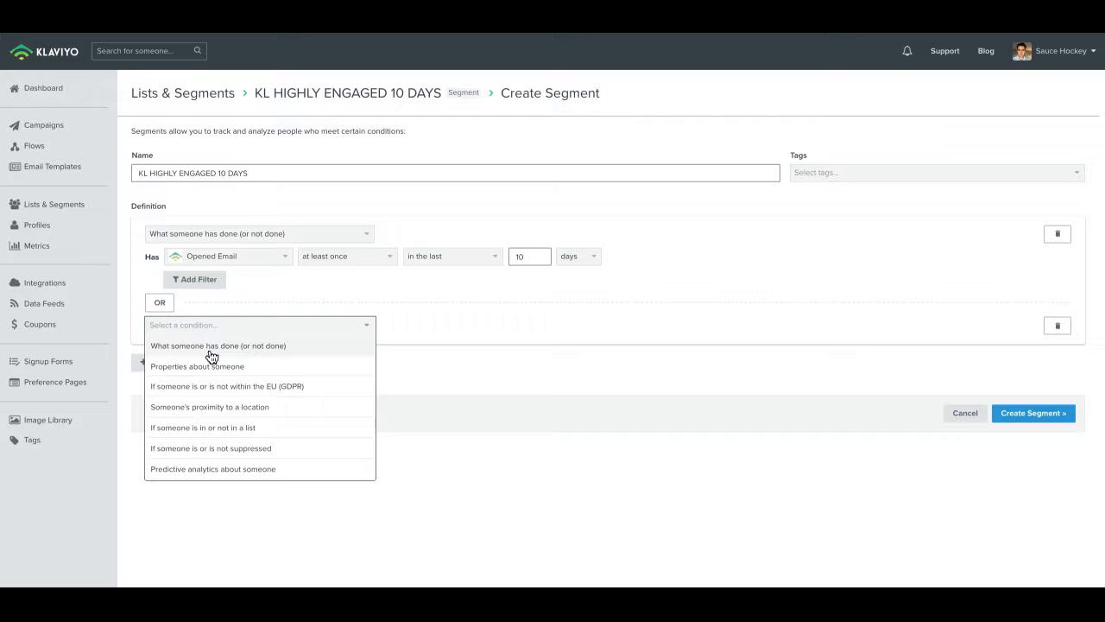
pyautogui.click(863, 344)
pyautogui.click(1058, 327)
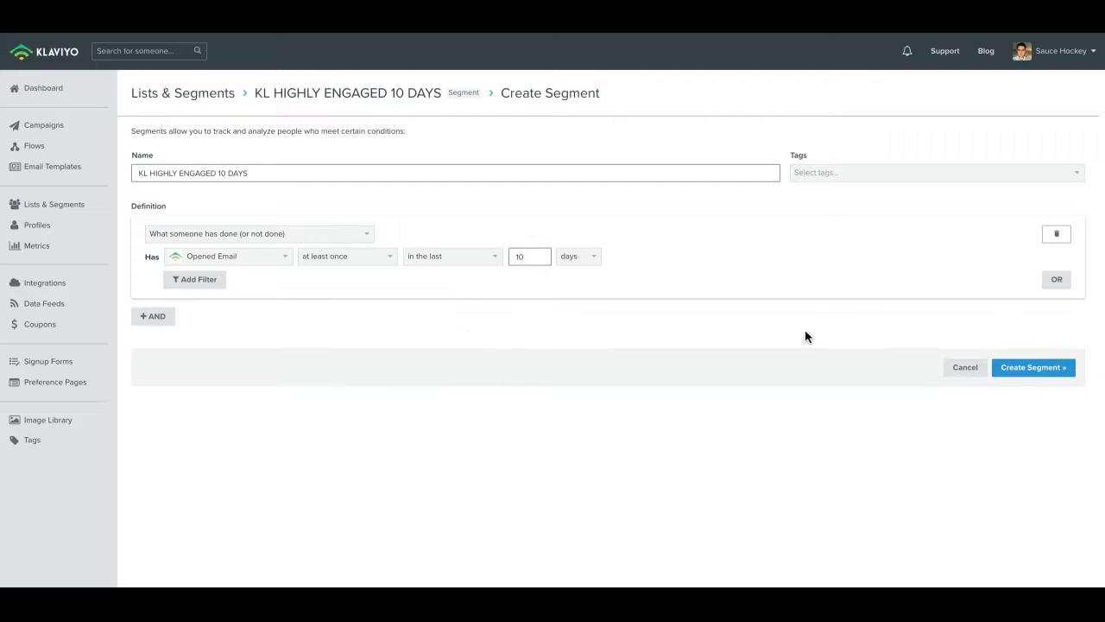
# Add an AND condition for what someone has done, using Klaviyo's Clicked Email metric
pyautogui.click(164, 318)
pyautogui.click(194, 354)
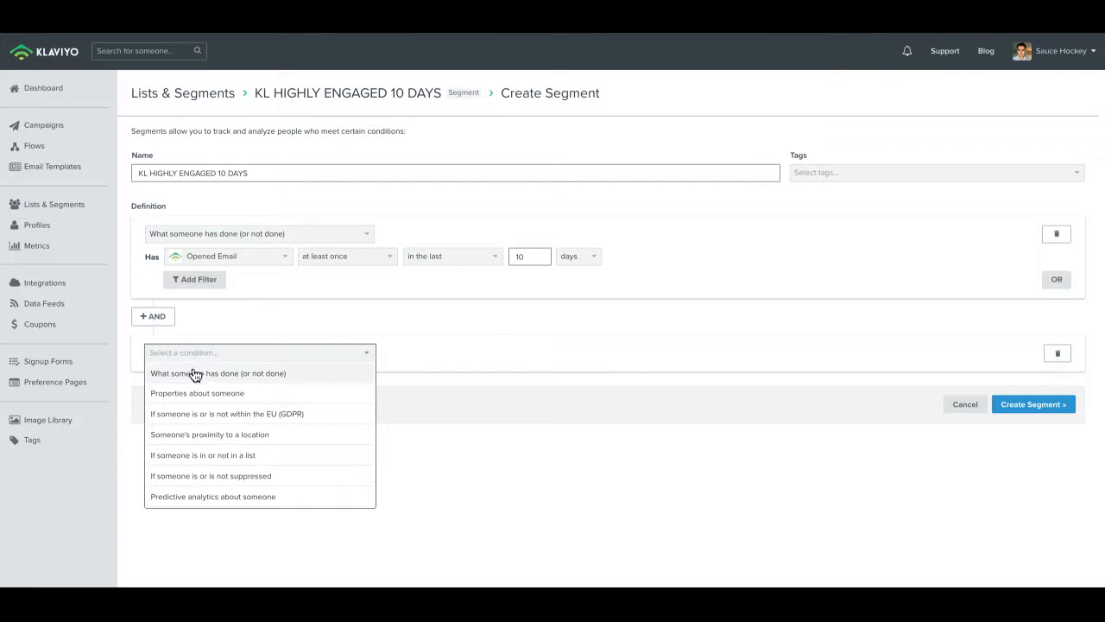
pyautogui.click(195, 372)
pyautogui.click(199, 375)
pyautogui.write('CLCI')
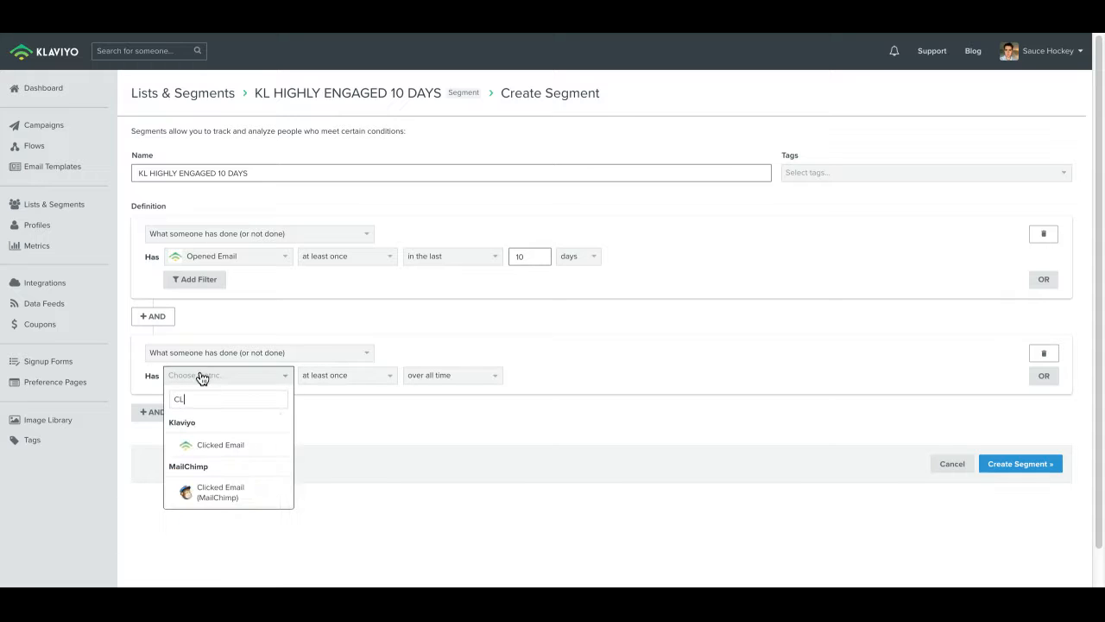
pyautogui.press('BackSpace')
pyautogui.press('BackSpace')
pyautogui.write('I')
pyautogui.click(249, 444)
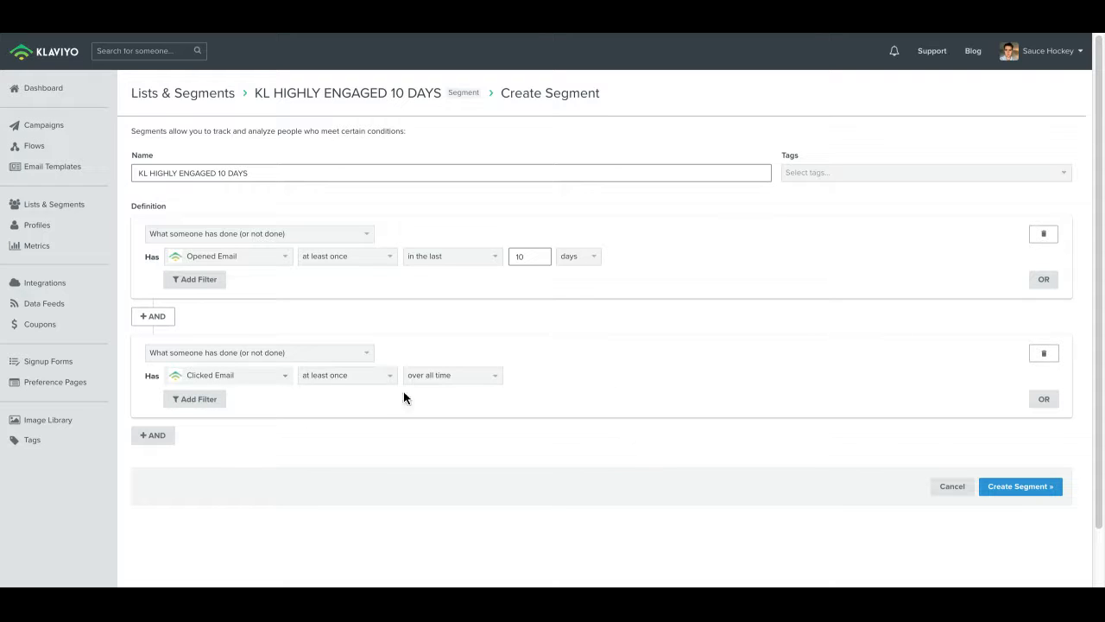
# Limit the Clicked Email condition to the last 10 days
pyautogui.click(454, 378)
pyautogui.click(440, 414)
pyautogui.doubleClick(522, 377)
pyautogui.write('10')
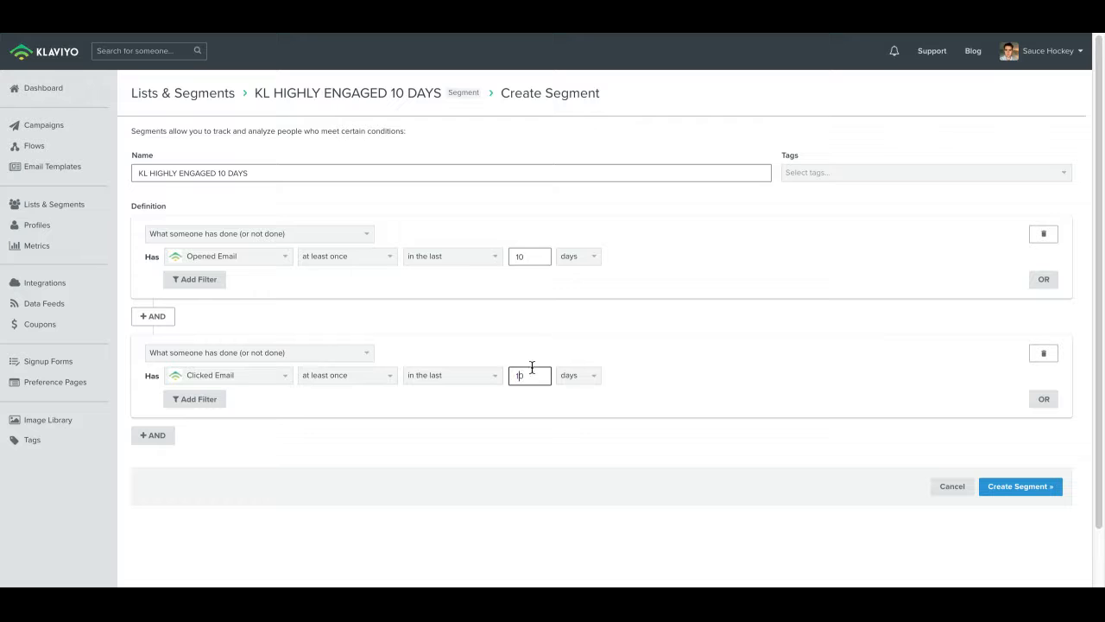
# Add an AND condition requiring that the person is not suppressed
pyautogui.scroll(-1, 492, 425)
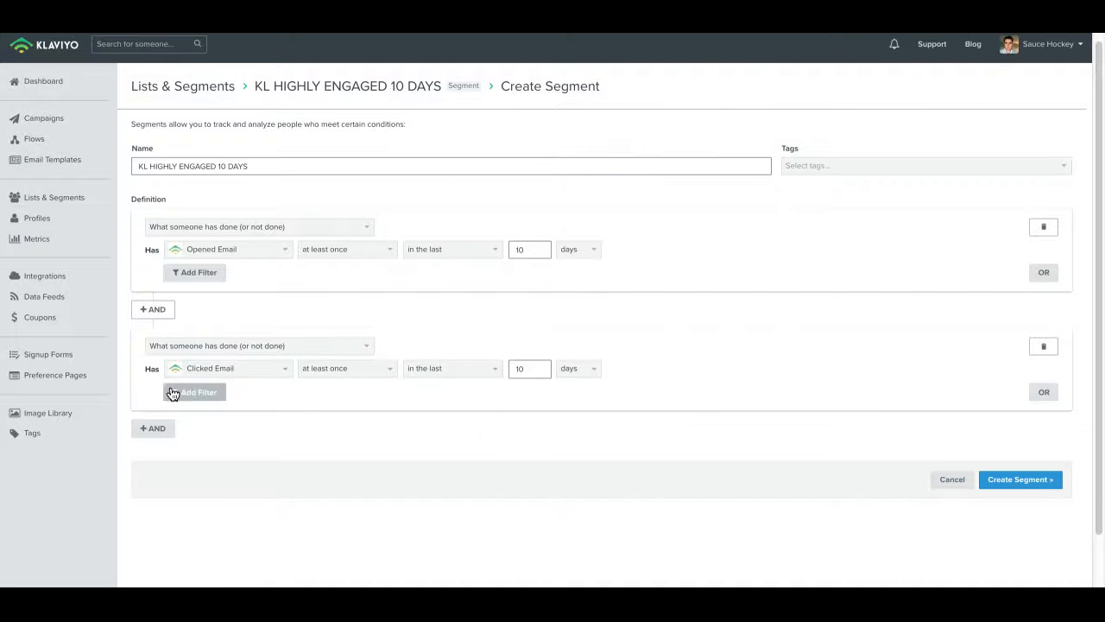
pyautogui.click(164, 428)
pyautogui.scroll(-2, 198, 436)
pyautogui.click(220, 402)
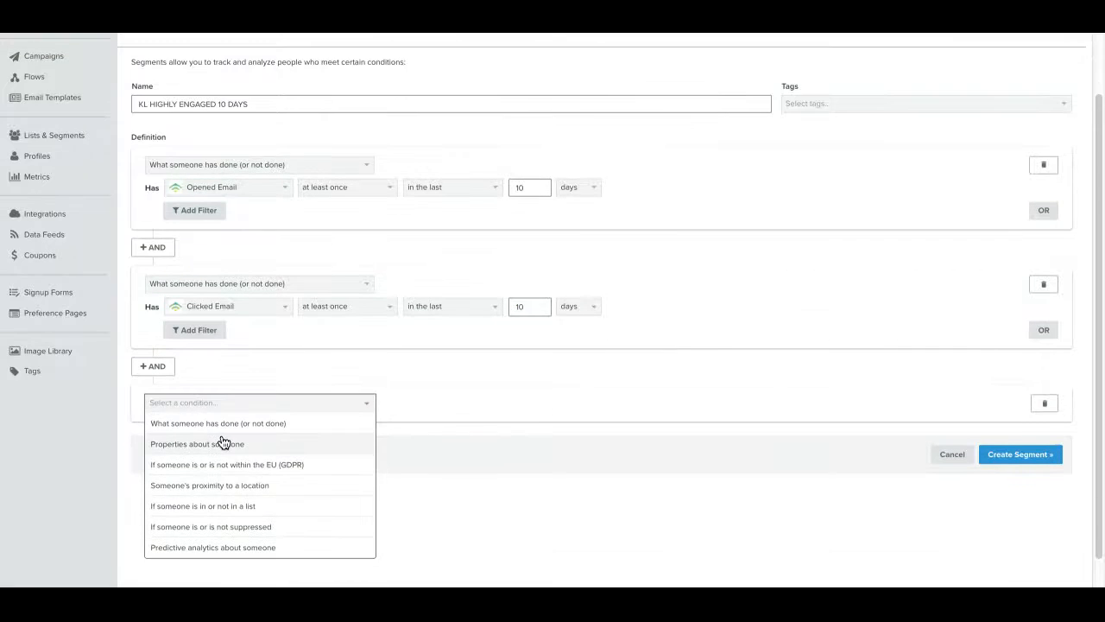
pyautogui.click(228, 527)
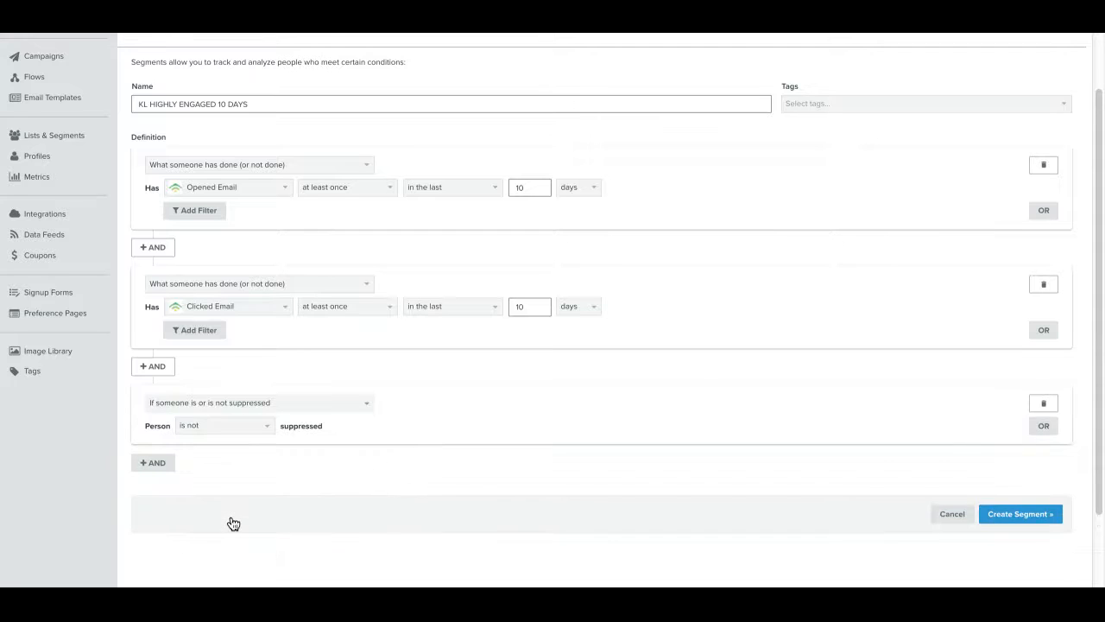
# Add an AND condition requiring Klaviyo's Bounced Email metric zero times
pyautogui.scroll(-2, 238, 509)
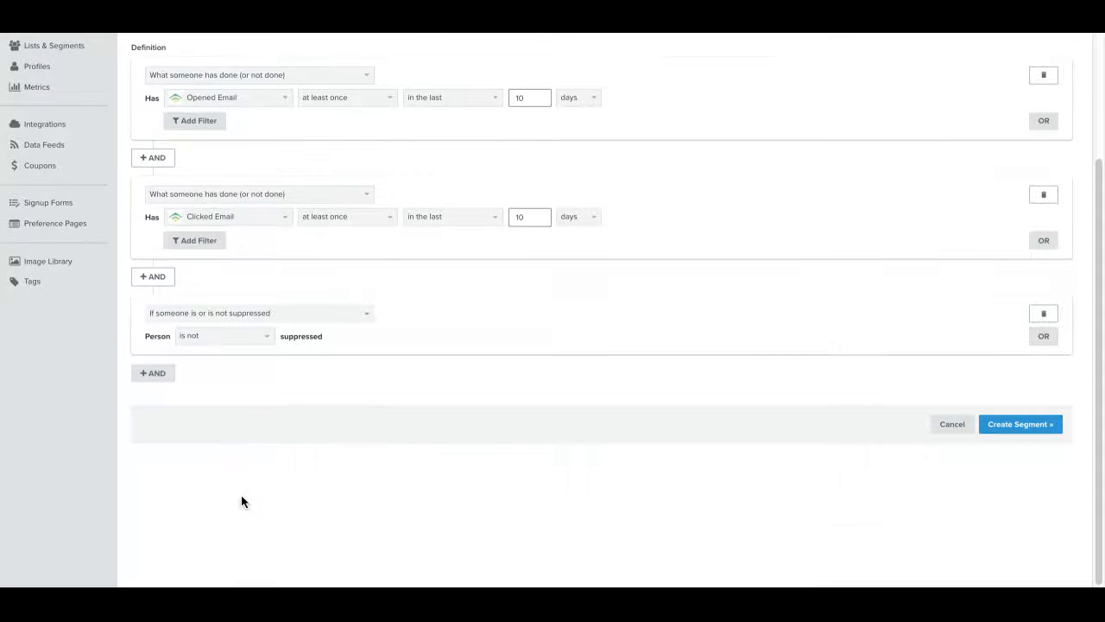
pyautogui.click(173, 369)
pyautogui.click(210, 412)
pyautogui.scroll(-1, 210, 414)
pyautogui.click(210, 411)
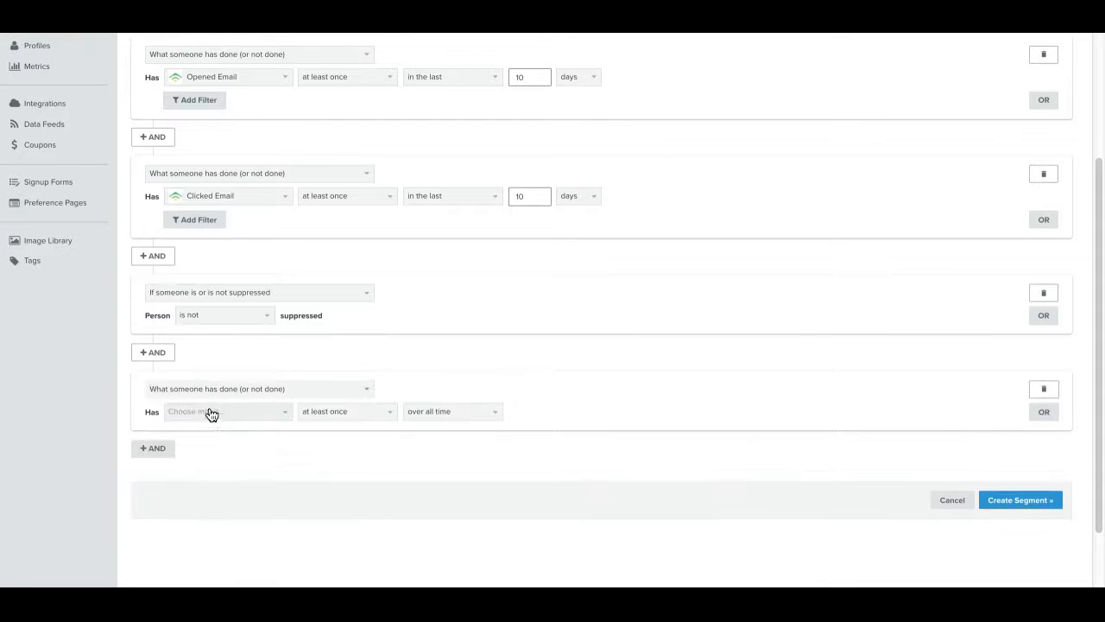
pyautogui.click(210, 411)
pyautogui.write('ou')
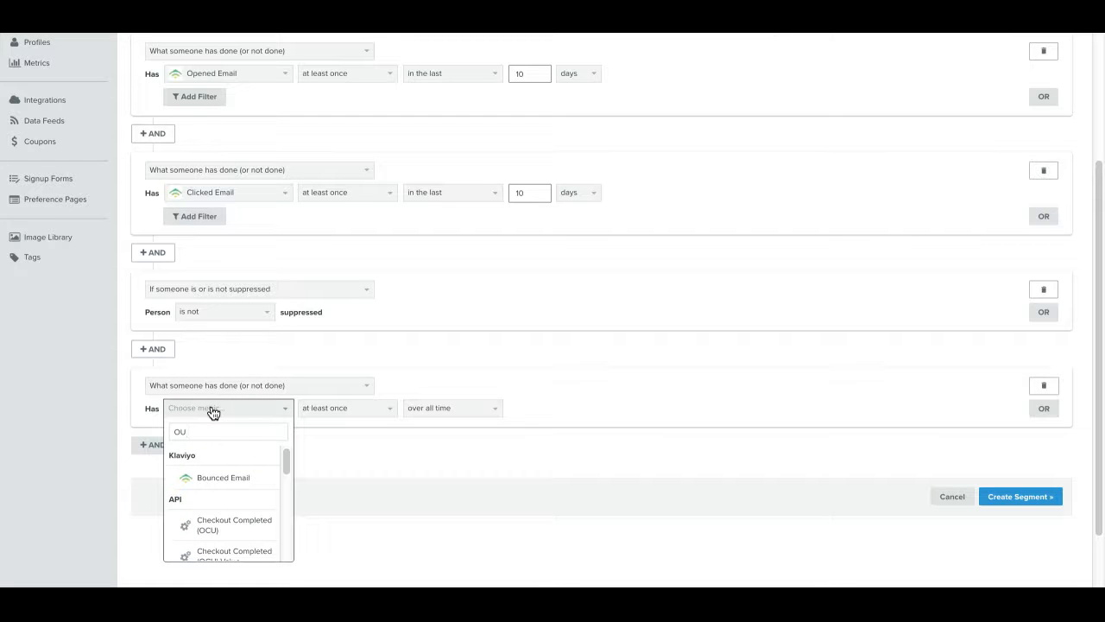
pyautogui.click(223, 479)
pyautogui.click(332, 409)
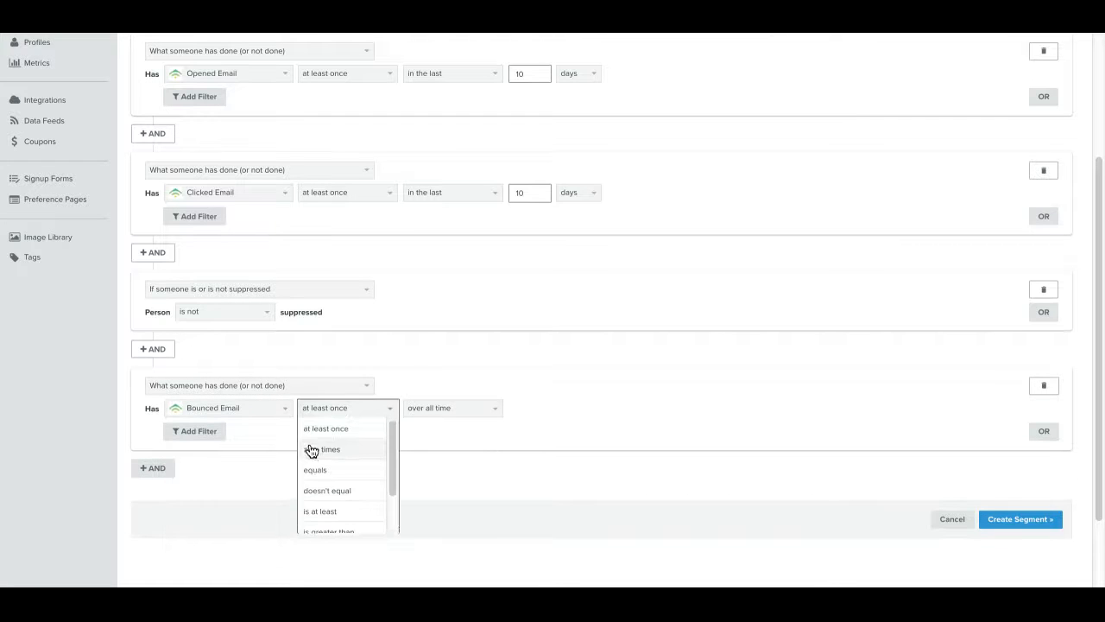
pyautogui.click(311, 449)
# Limit the Bounced Email condition to the last 10 days and create the segment
pyautogui.click(408, 411)
pyautogui.click(420, 450)
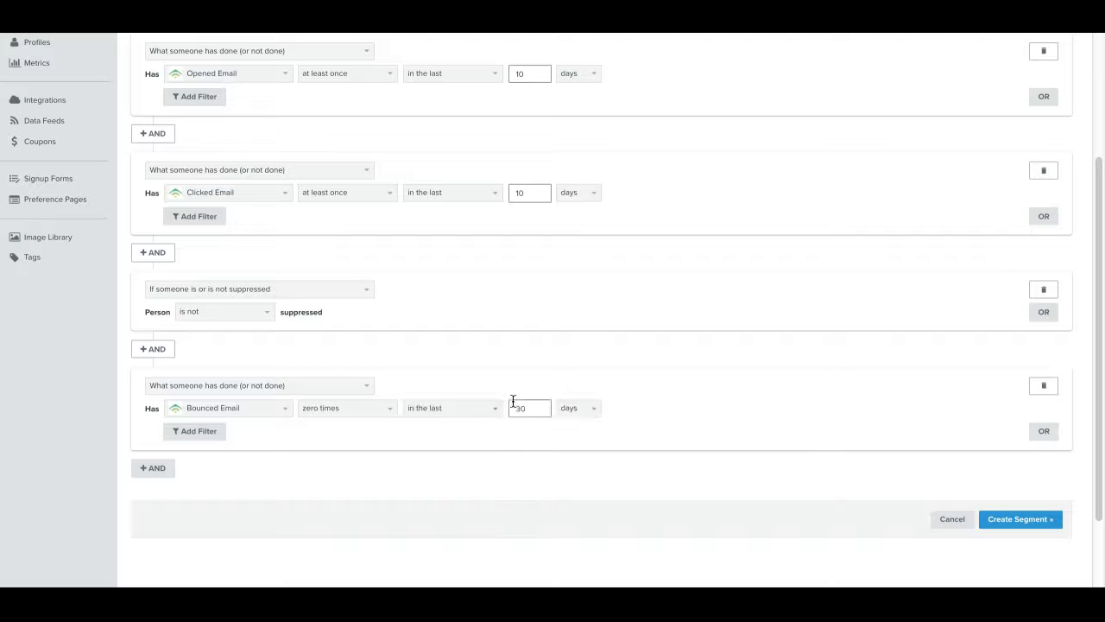
pyautogui.doubleClick(513, 402)
pyautogui.write('10')
pyautogui.scroll(3, 427, 338)
pyautogui.scroll(-5, 864, 332)
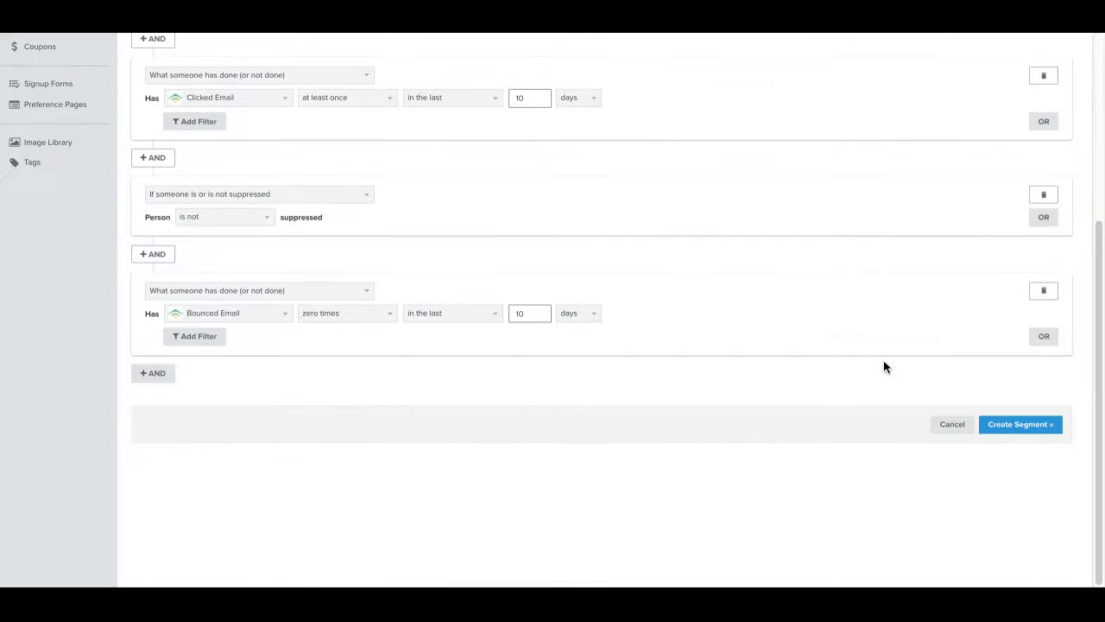
pyautogui.click(1007, 426)
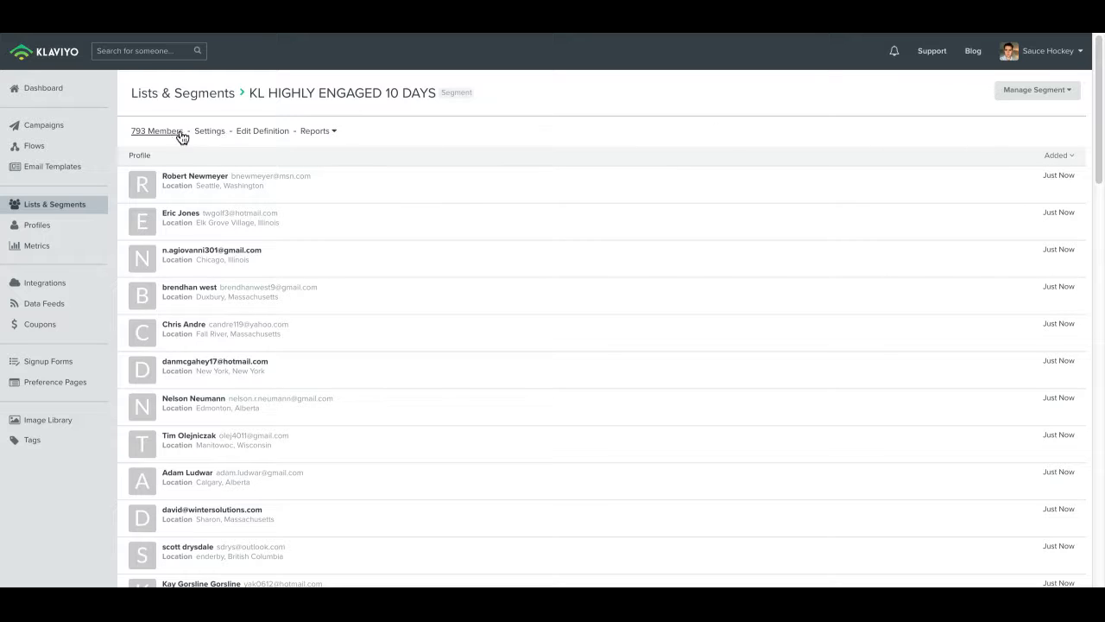
# Start a clone of the KL HIGHLY ENGAGED 10 DAYS segment and name it KL ENGAGED 10 DAYS
pyautogui.click(1058, 91)
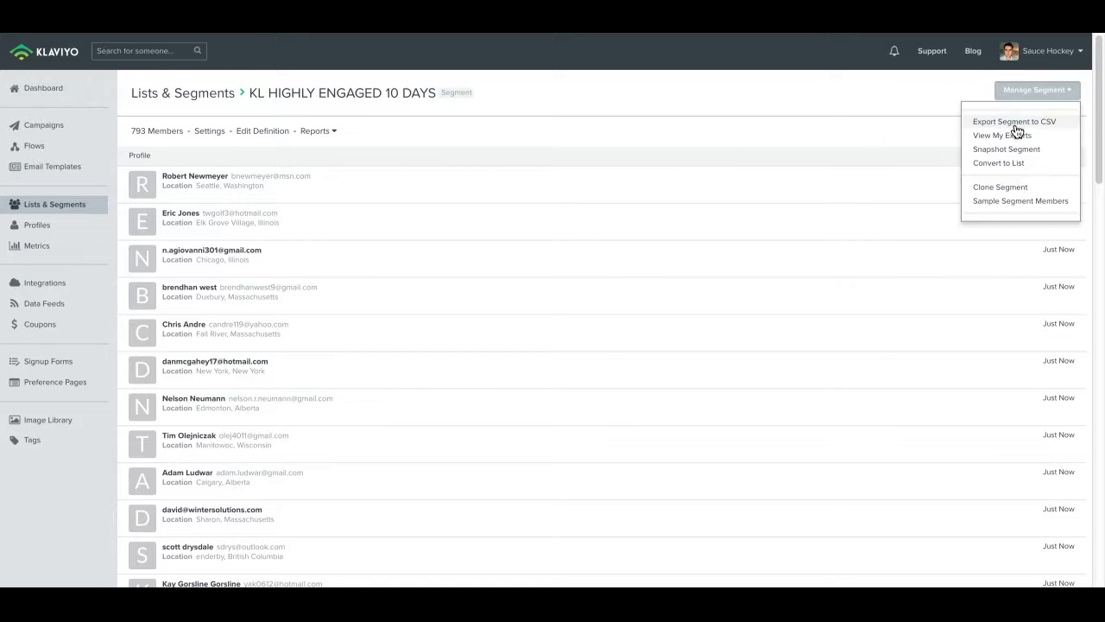
pyautogui.click(1005, 185)
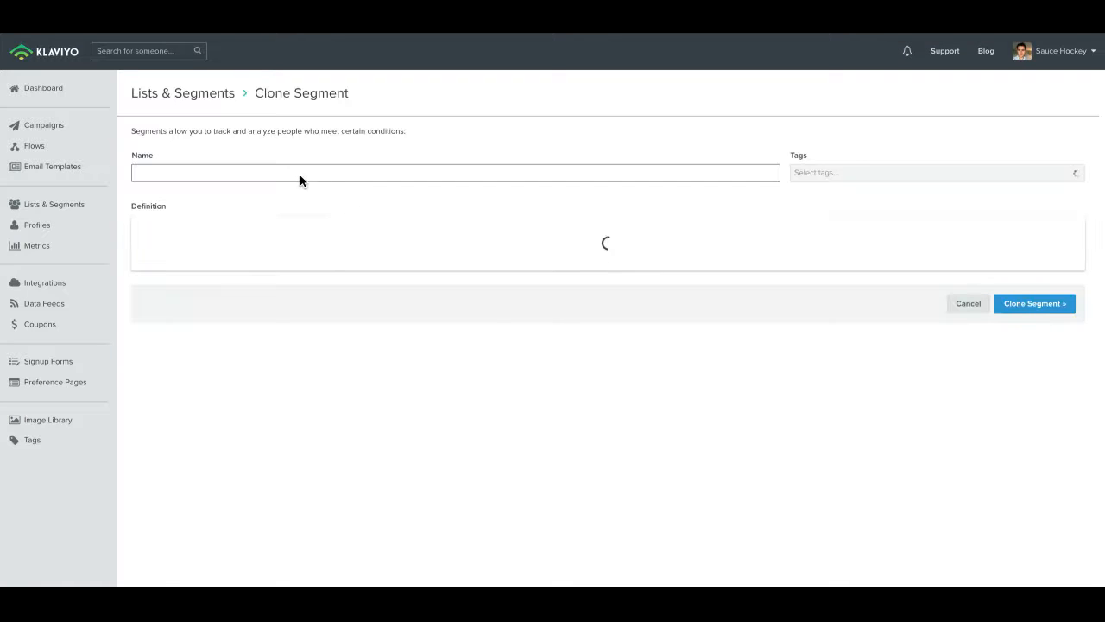
pyautogui.doubleClick(160, 173)
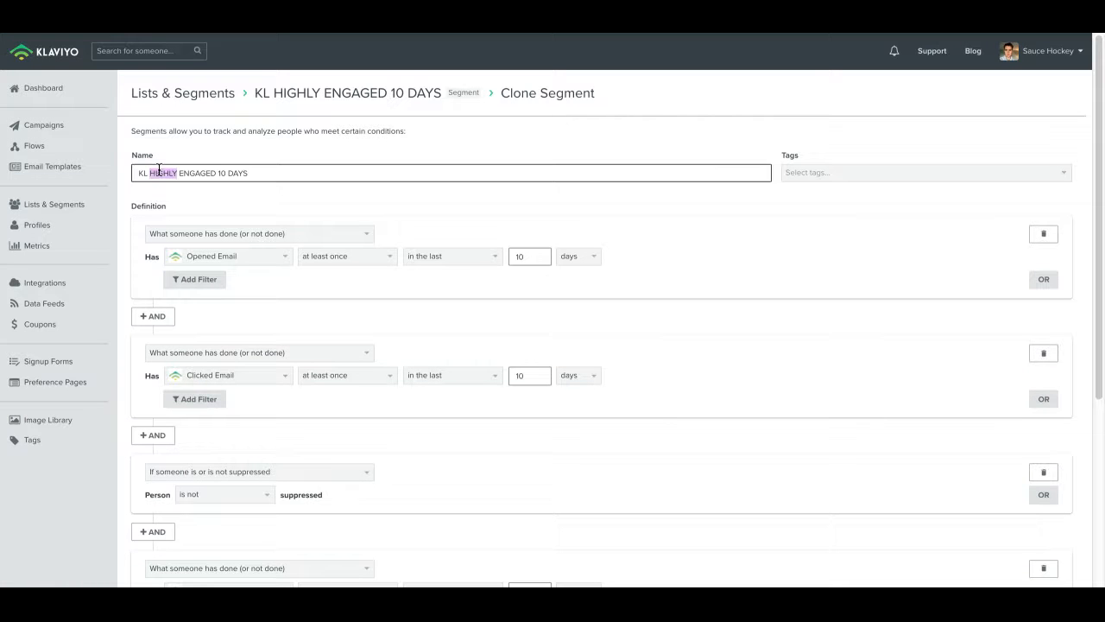
pyautogui.press('BackSpace')
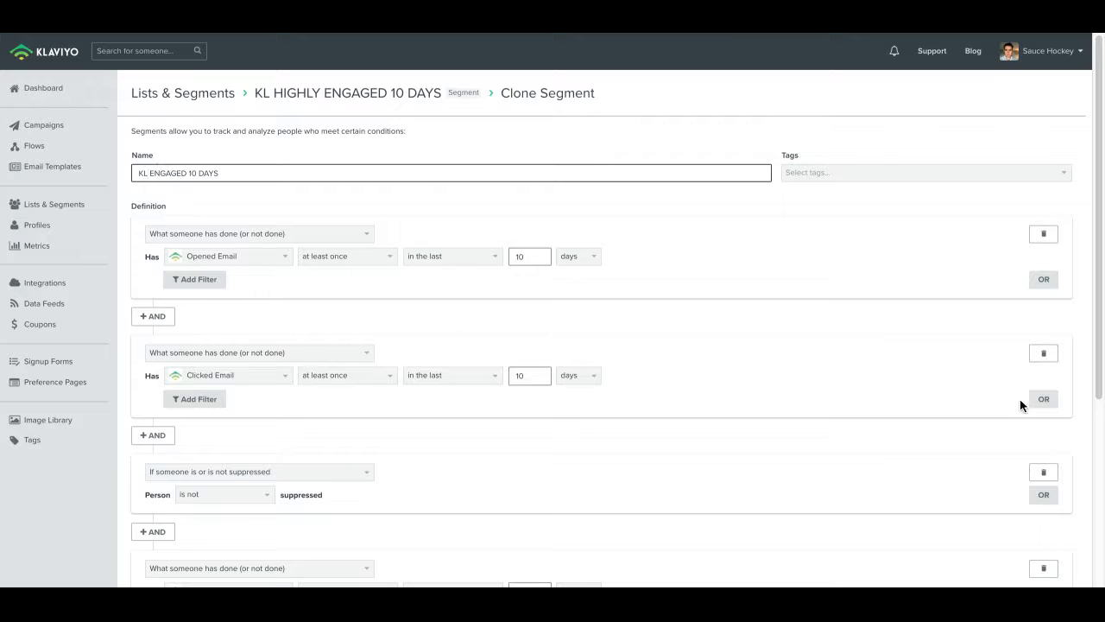
# Remove the Clicked Email condition from the definition and create the cloned segment
pyautogui.click(1043, 353)
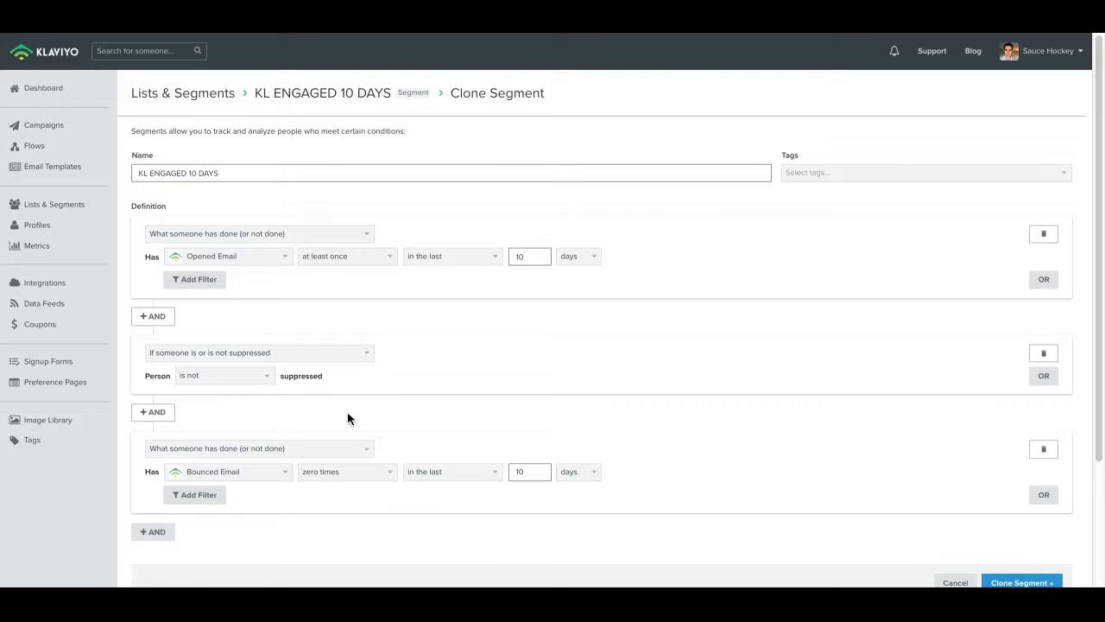
pyautogui.scroll(-1, 347, 418)
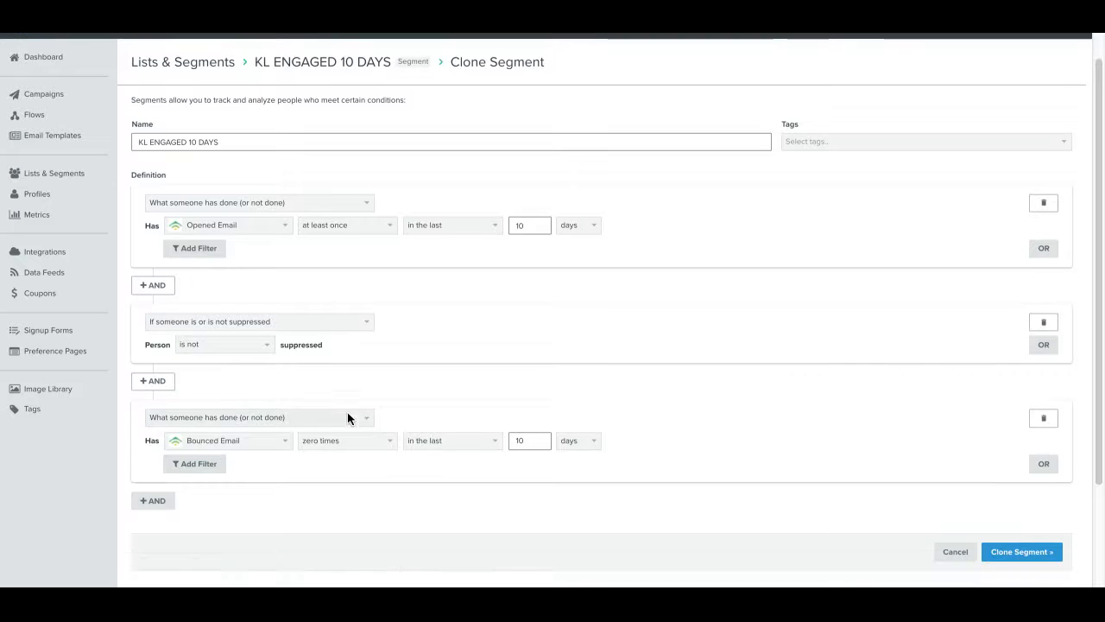
pyautogui.click(1010, 557)
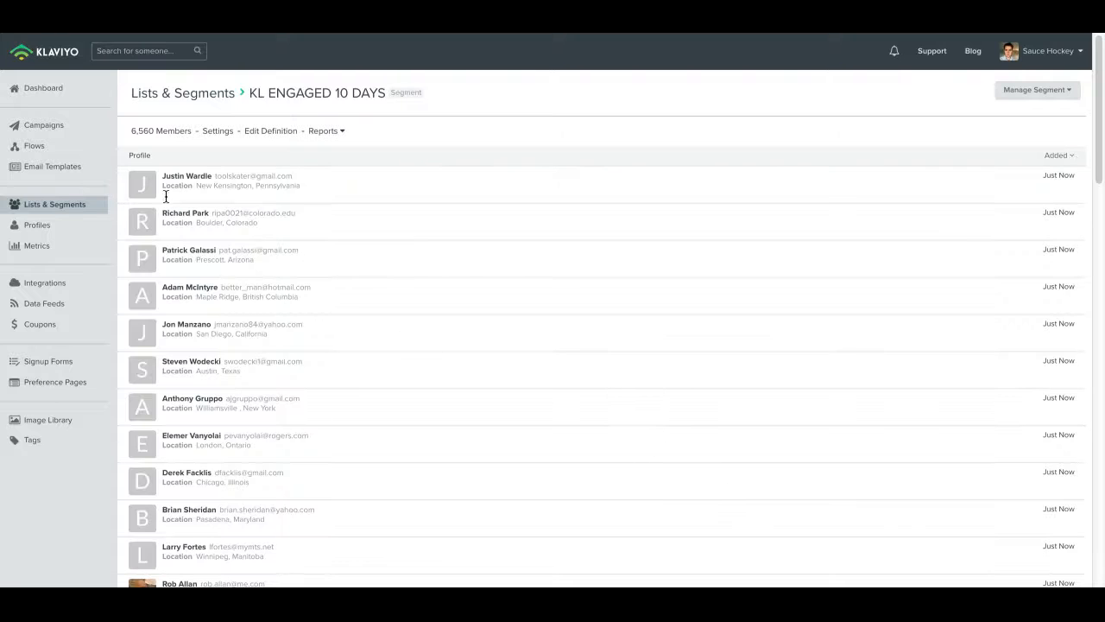
# Start a clone of the KL ENGAGED 10 DAYS segment and name it KL ENGAGED 30 DAYS
pyautogui.click(1062, 95)
pyautogui.click(1021, 187)
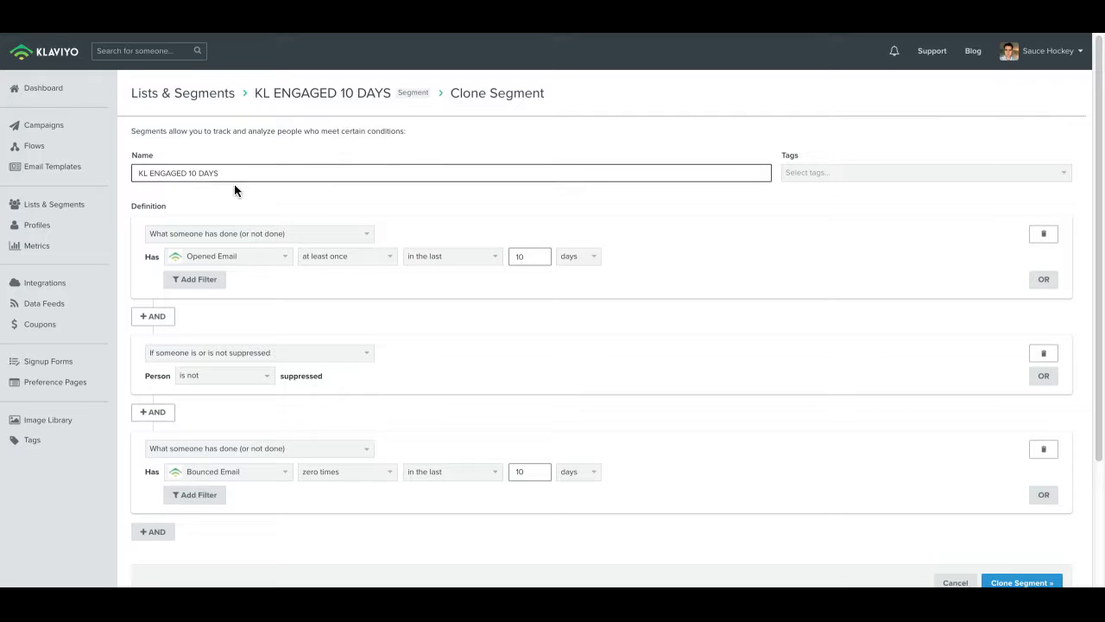
pyautogui.press('BackSpace')
pyautogui.write('3')
# Set the Opened Email and Bounced Email conditions to the last 30 days and create the cloned segment
pyautogui.click(518, 255)
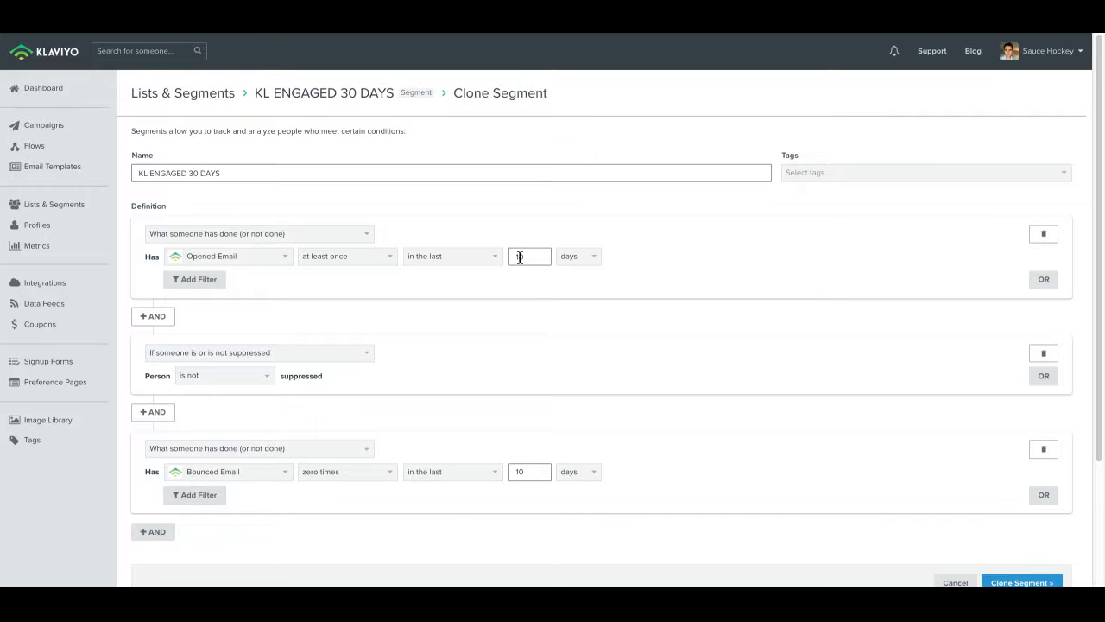
pyautogui.click(518, 470)
pyautogui.press('BackSpace')
pyautogui.write('3')
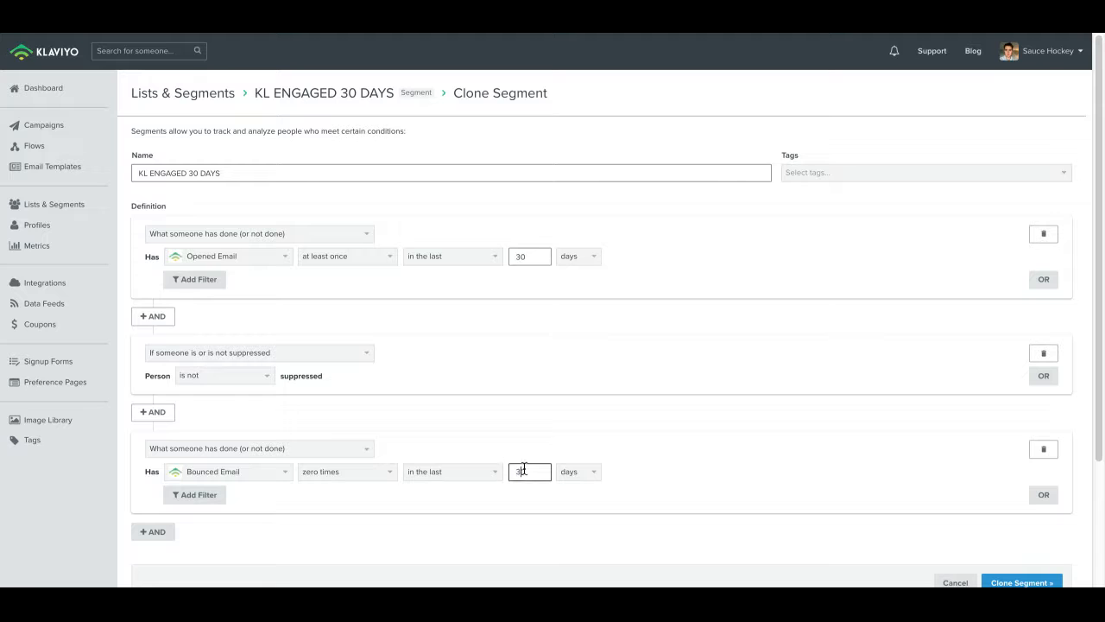
pyautogui.click(1018, 582)
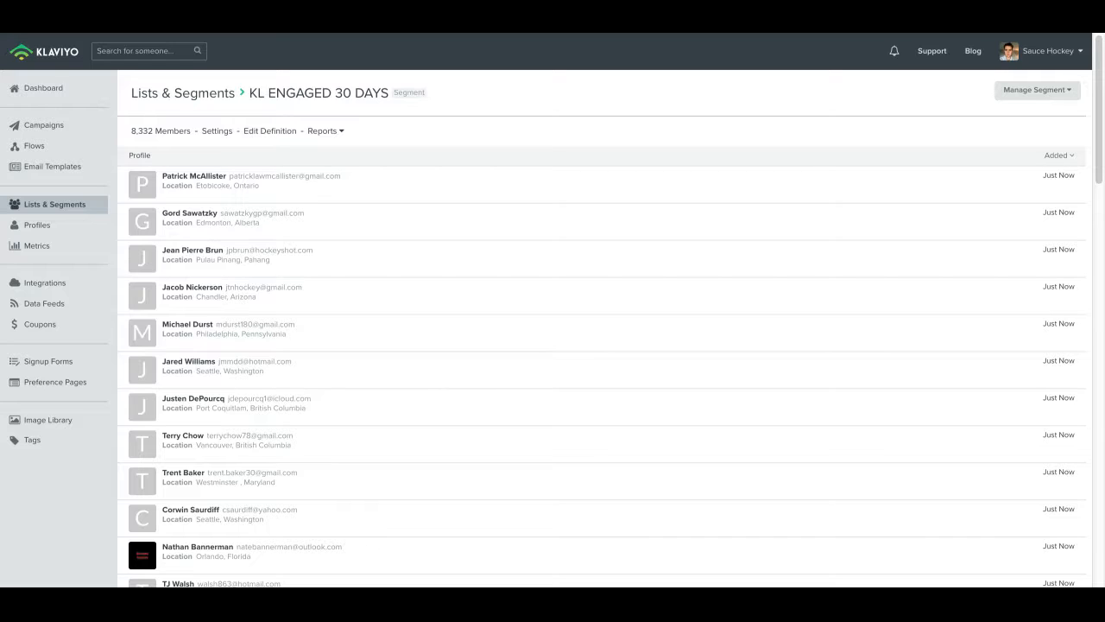
pyautogui.click(1031, 90)
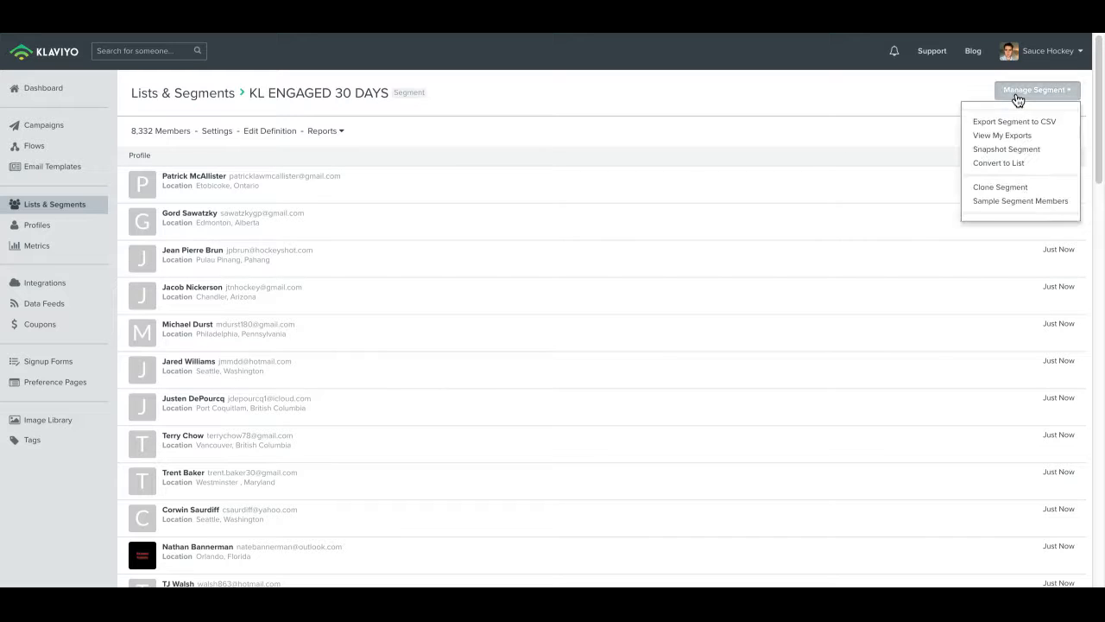
pyautogui.click(821, 115)
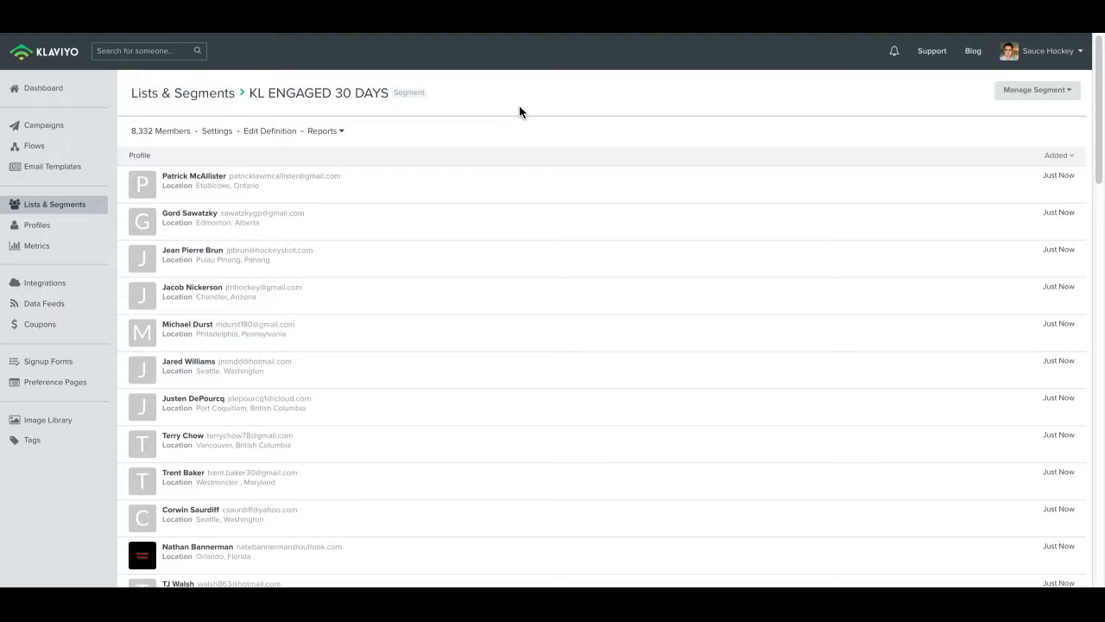
pyautogui.click(1037, 90)
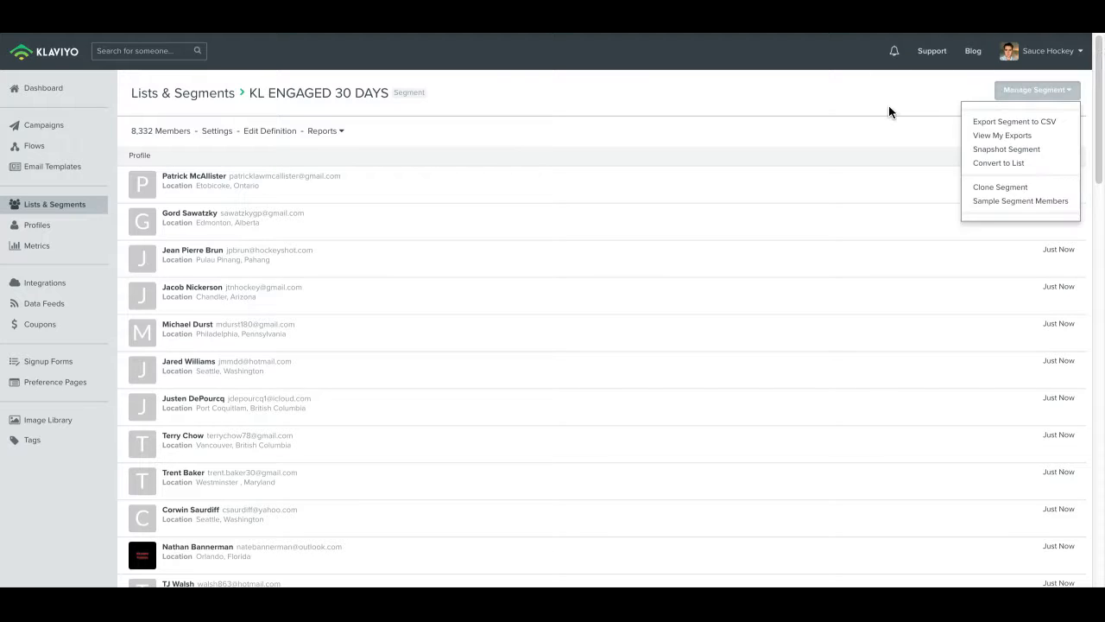
pyautogui.click(889, 107)
pyautogui.click(1025, 93)
pyautogui.click(895, 122)
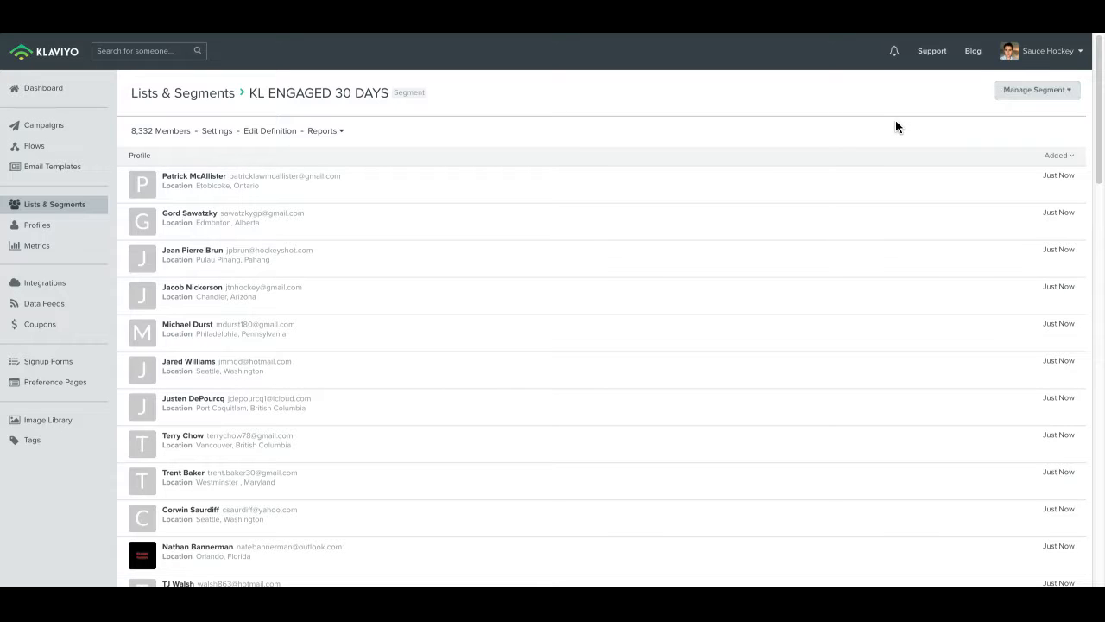
pyautogui.scroll(-1, 895, 121)
pyautogui.scroll(1, 895, 122)
# Examine the KL ENGAGED 30 DAYS segment's settings, including its Facebook Advertising section
pyautogui.click(216, 131)
pyautogui.scroll(-2, 510, 242)
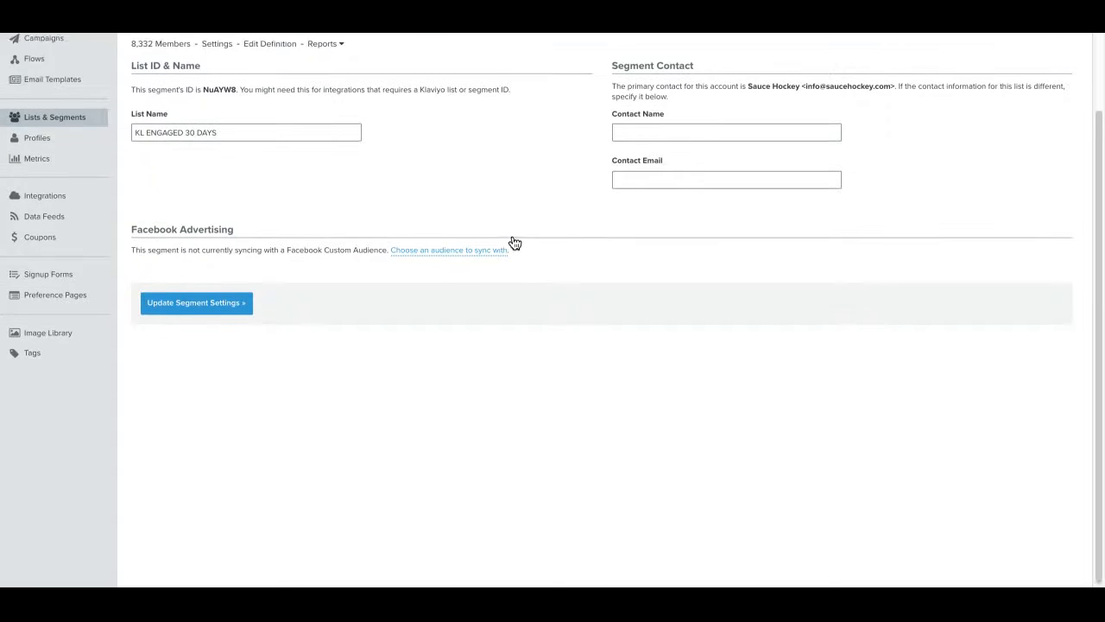
pyautogui.scroll(2, 514, 243)
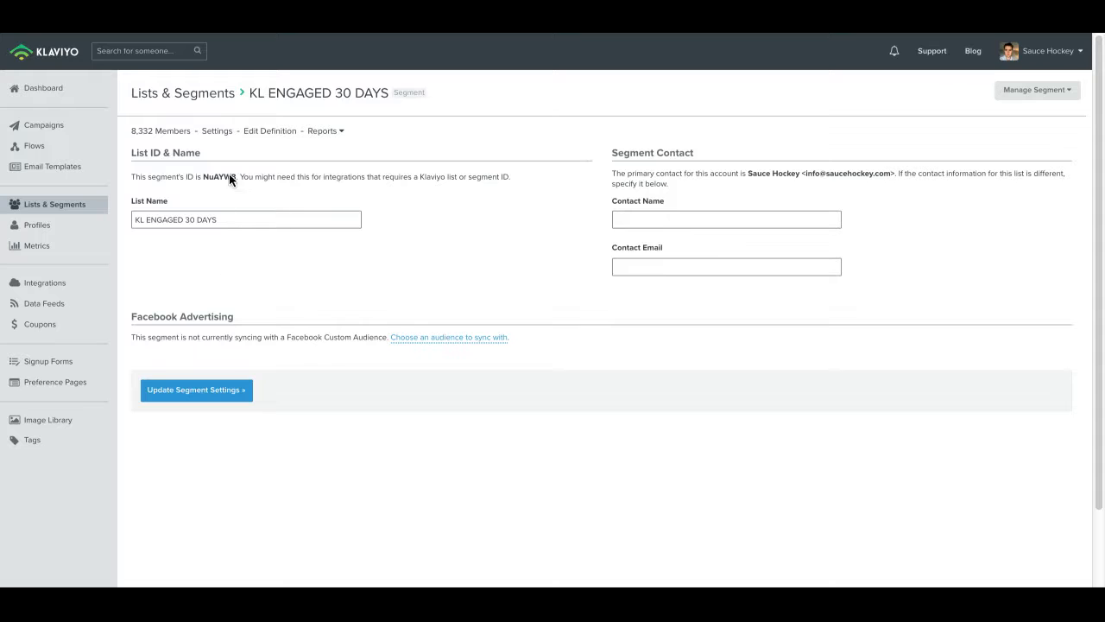
# Reopen the KL ENGAGED 30 DAYS segment from the Lists & Segments overview and go to its settings
pyautogui.click(86, 205)
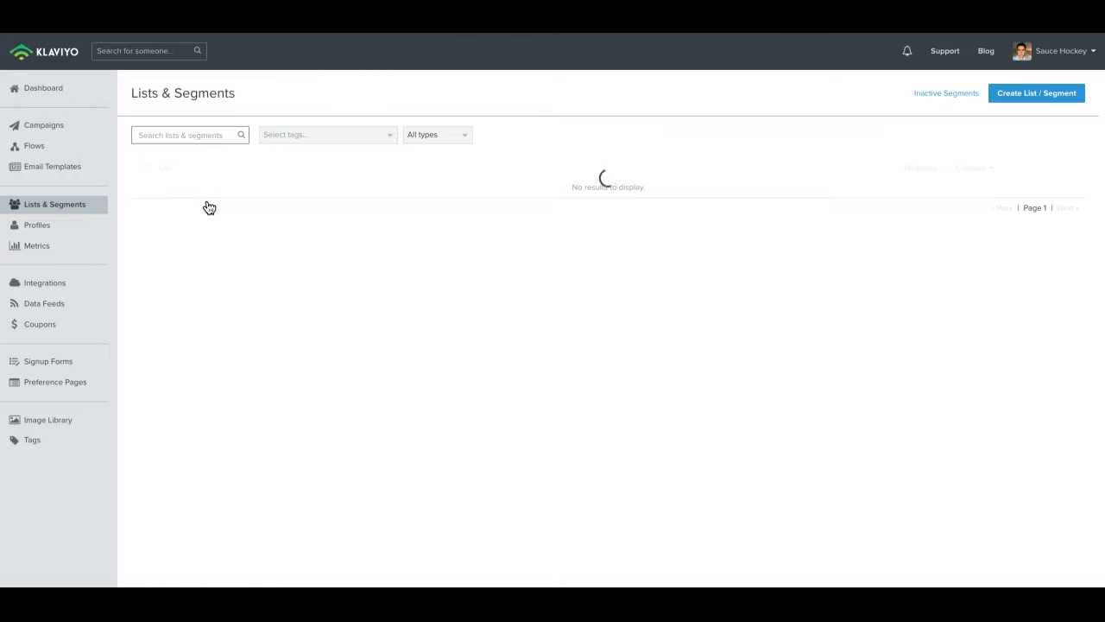
pyautogui.scroll(-1, 366, 289)
pyautogui.scroll(1, 345, 274)
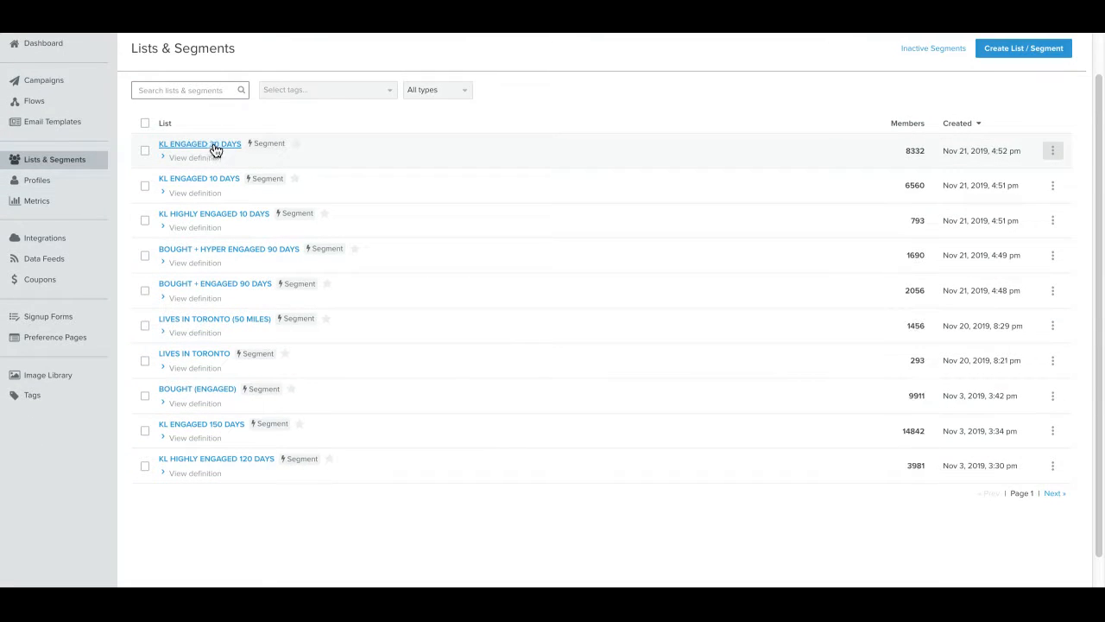
pyautogui.click(202, 145)
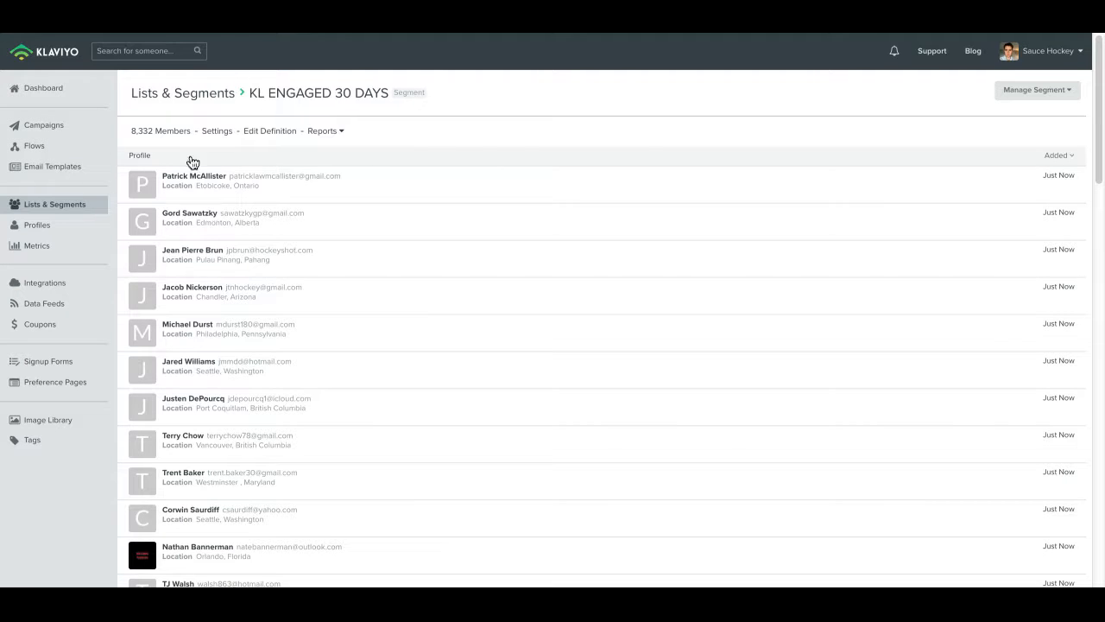
pyautogui.scroll(-1, 309, 220)
pyautogui.scroll(-3, 309, 223)
pyautogui.scroll(3, 306, 224)
pyautogui.click(217, 131)
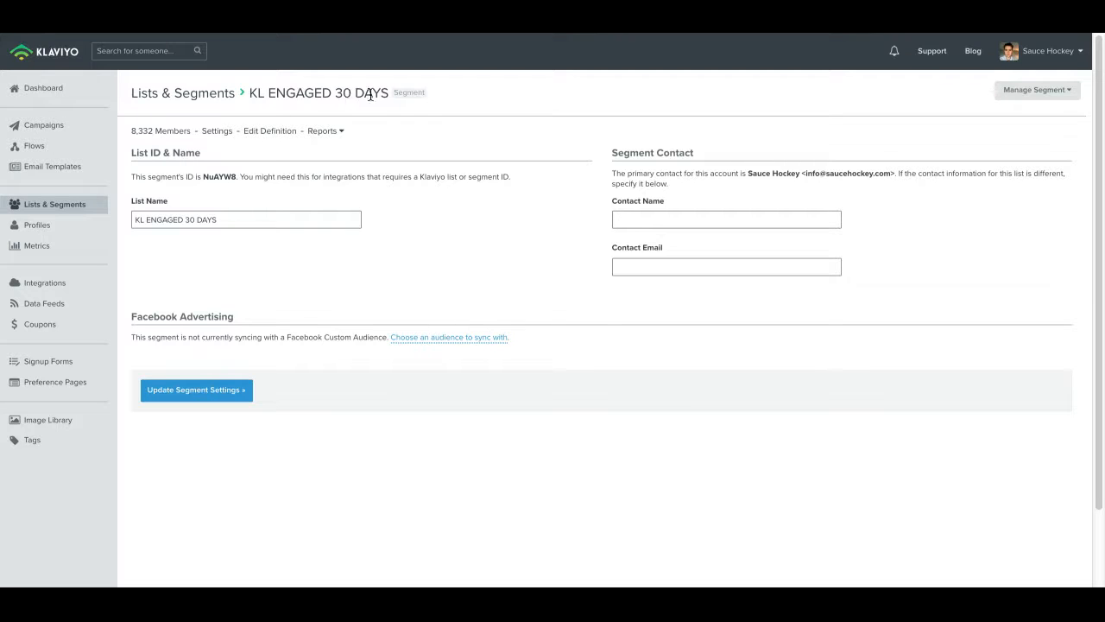
pyautogui.click(438, 339)
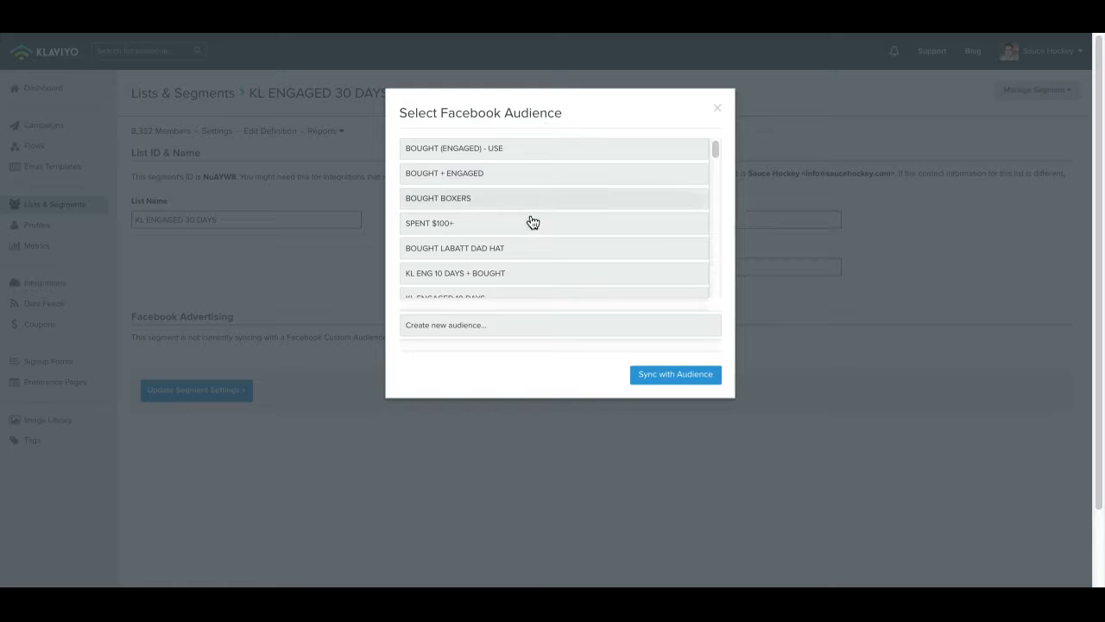
pyautogui.click(365, 285)
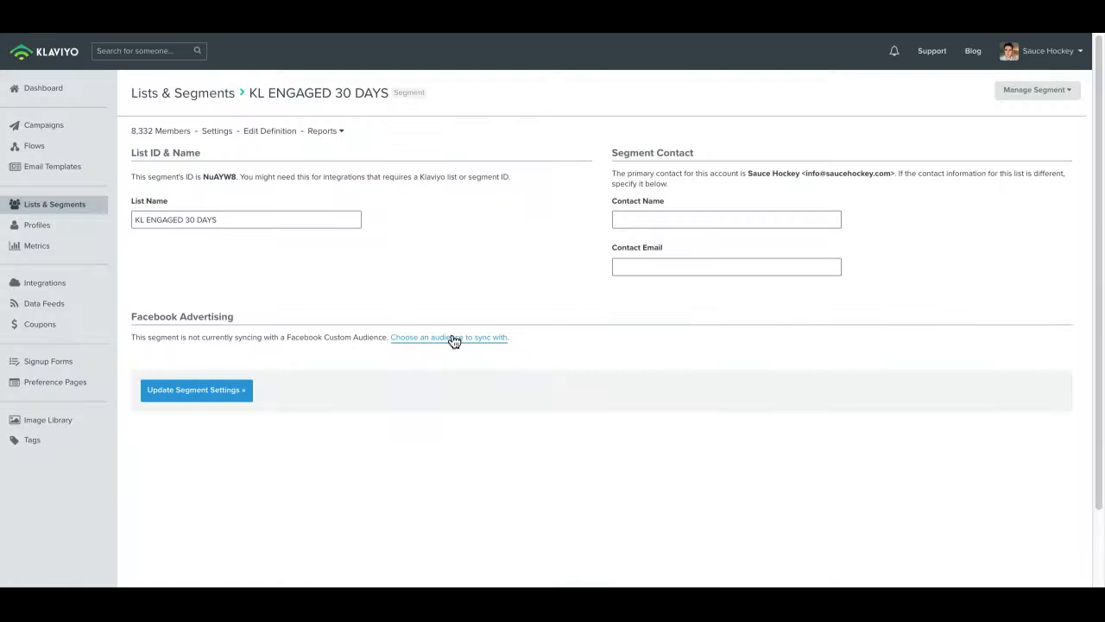
pyautogui.click(454, 339)
pyautogui.click(351, 313)
# Sync the segment with a new Facebook audience named KL ENGAGED 30 DAYS
pyautogui.click(409, 344)
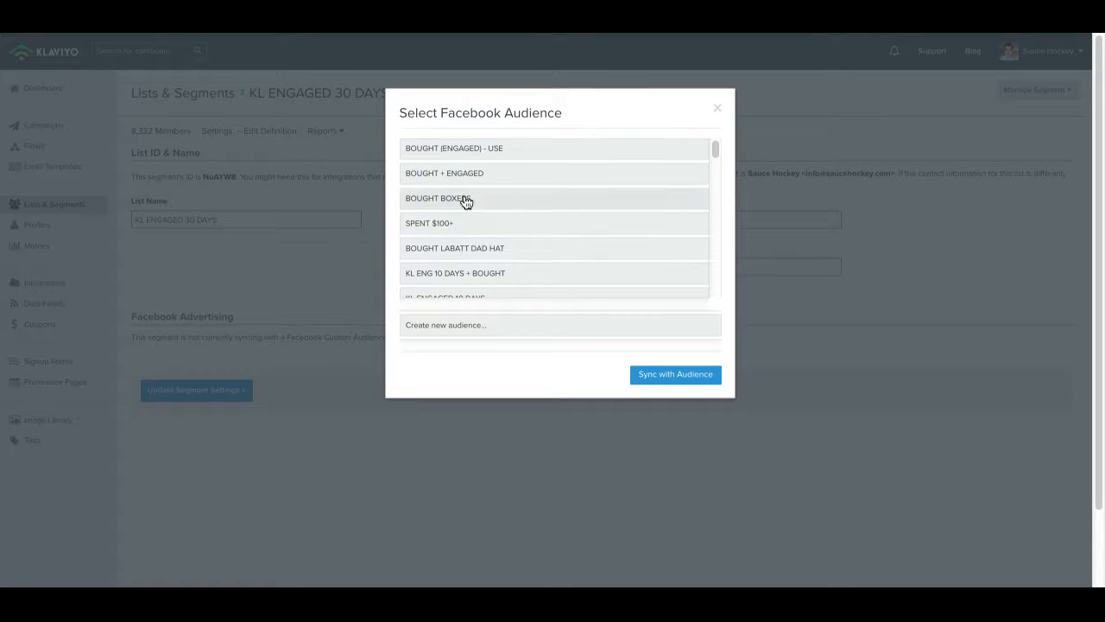
pyautogui.scroll(-1, 464, 292)
pyautogui.scroll(1, 468, 286)
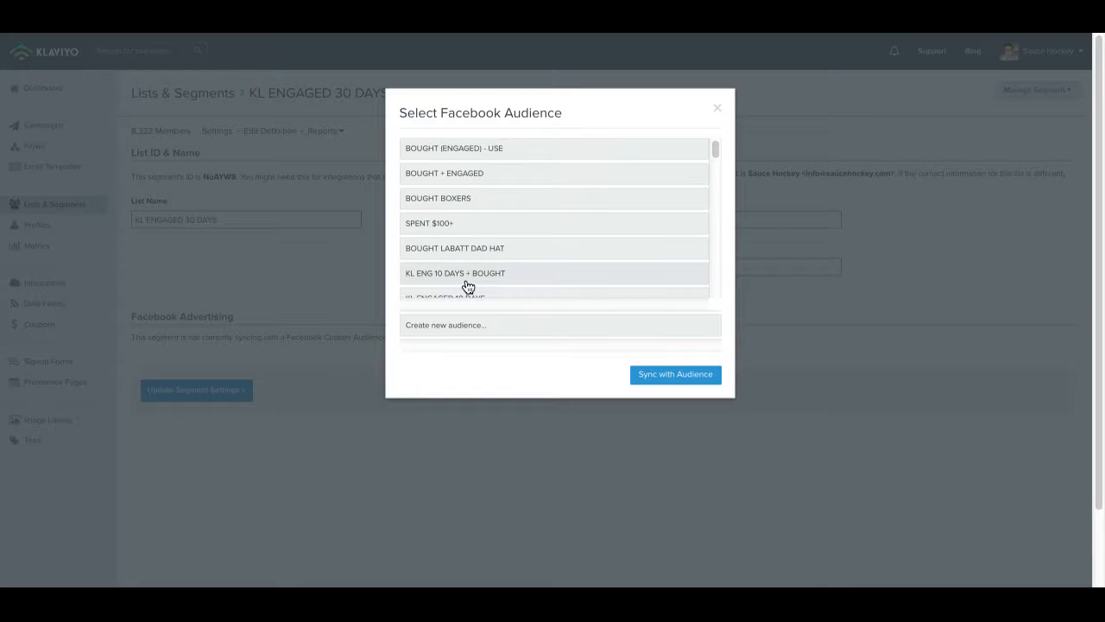
pyautogui.click(450, 333)
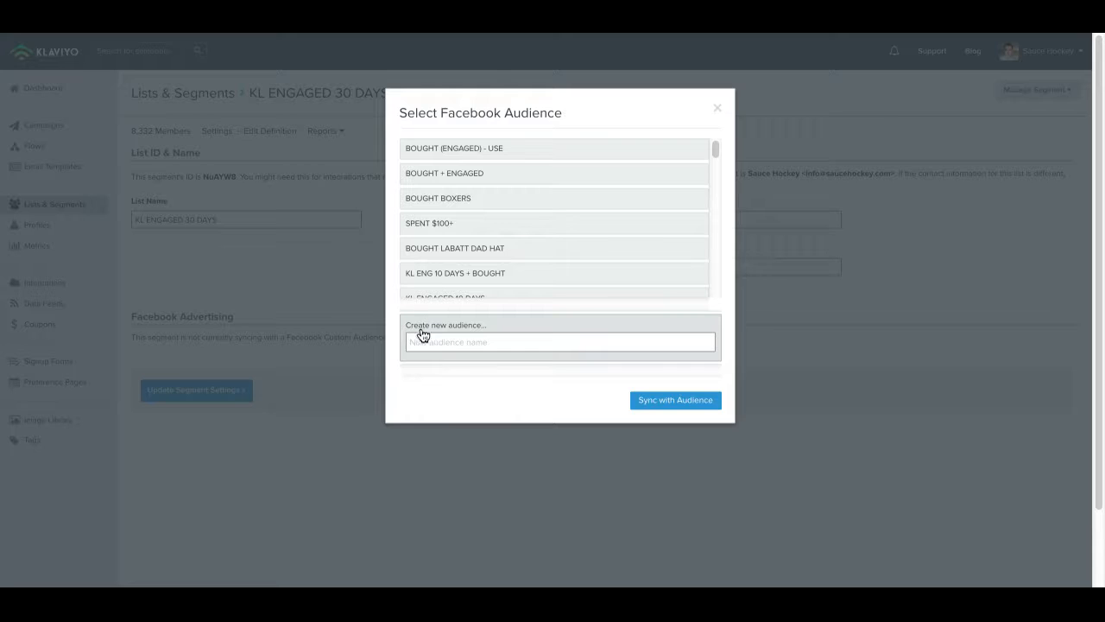
pyautogui.click(431, 339)
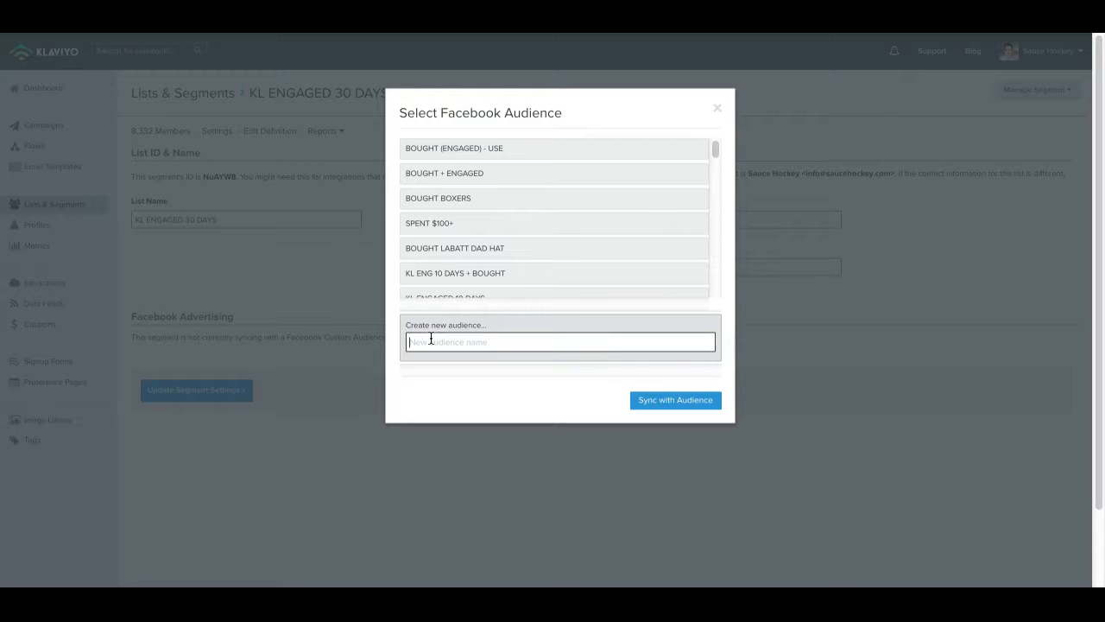
pyautogui.write('KL ENGAGED 30 DAYS')
pyautogui.click(680, 404)
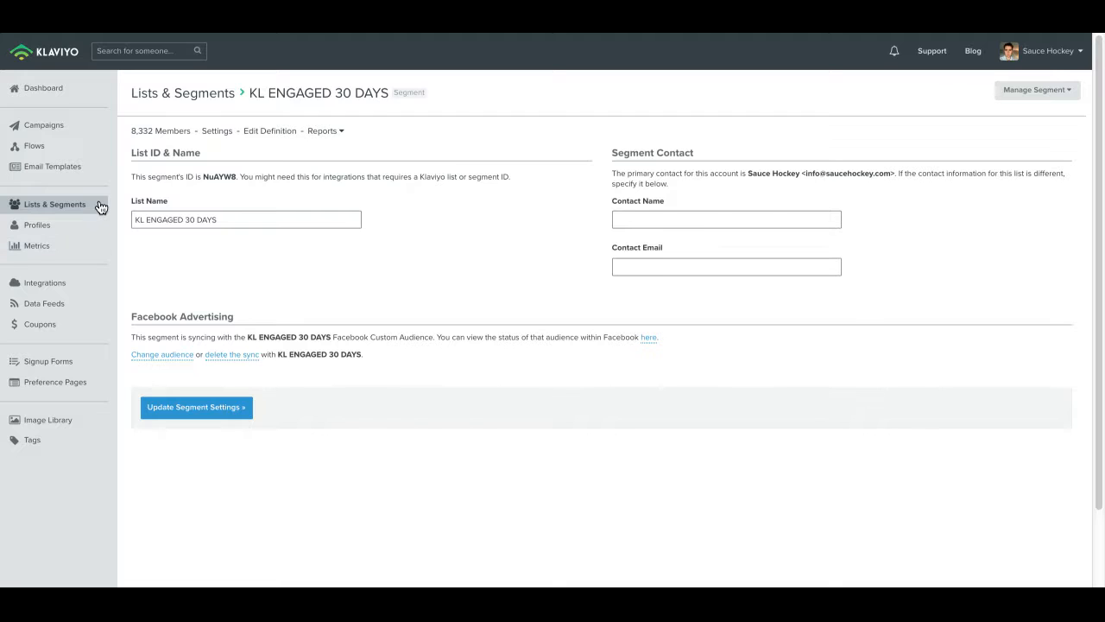
# Start a new segment from Lists & Segments and name it SPENT $100 (USA)
pyautogui.click(54, 204)
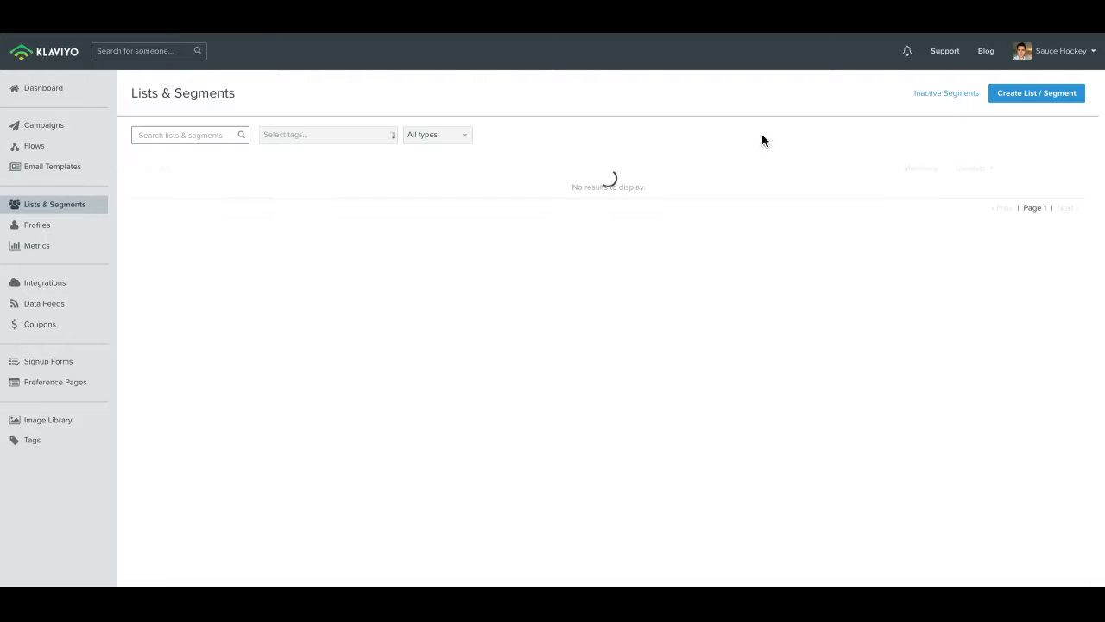
pyautogui.click(1041, 101)
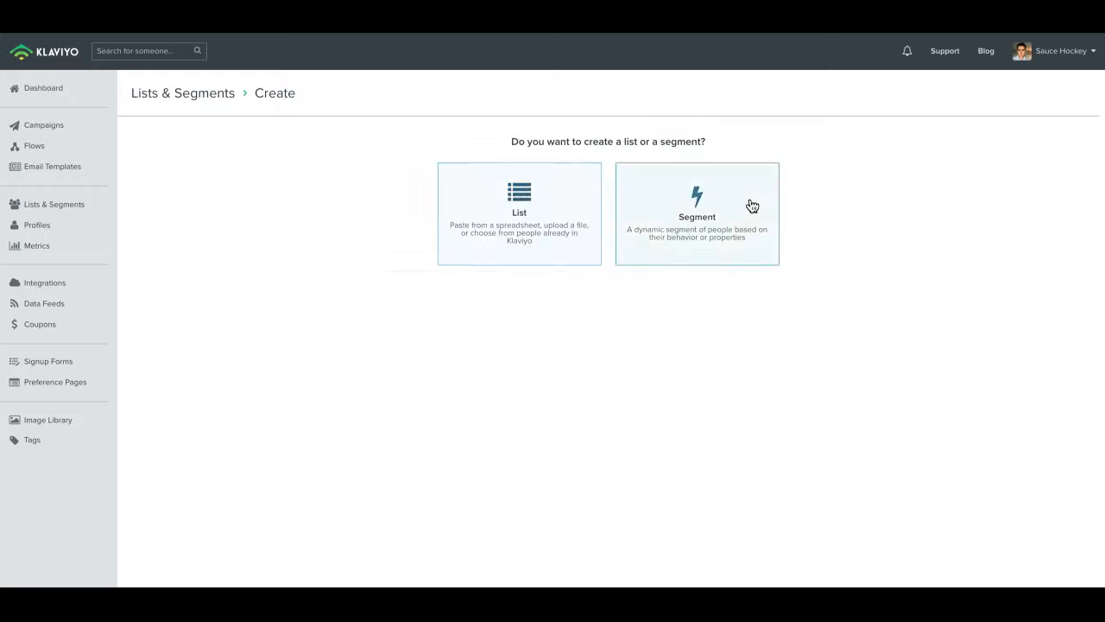
pyautogui.click(747, 205)
pyautogui.click(535, 171)
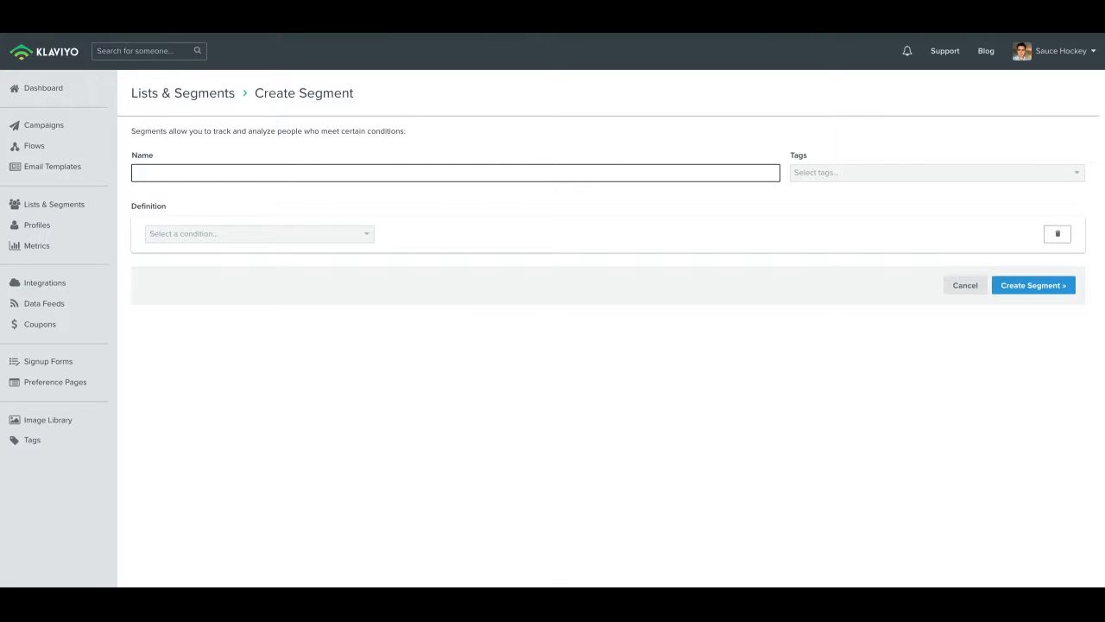
pyautogui.write('SPENT $100 (USA')
pyautogui.click(349, 202)
# Add a what-someone-has-done condition to the segment, using the Ordered Product metric with the "is greater than" comparison
pyautogui.click(333, 235)
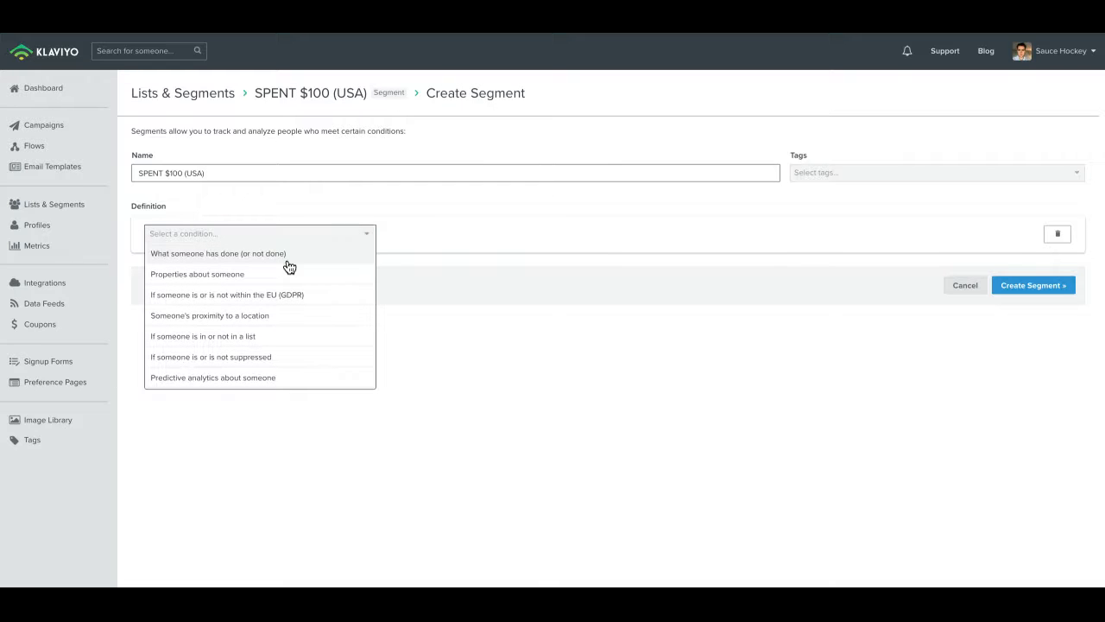
pyautogui.click(291, 254)
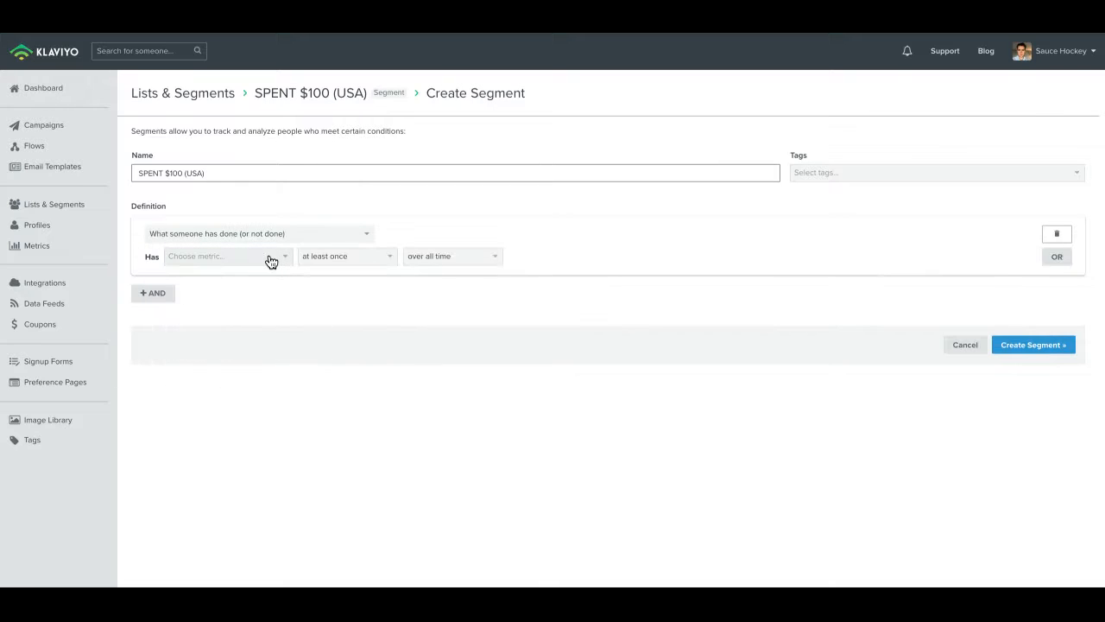
pyautogui.click(271, 259)
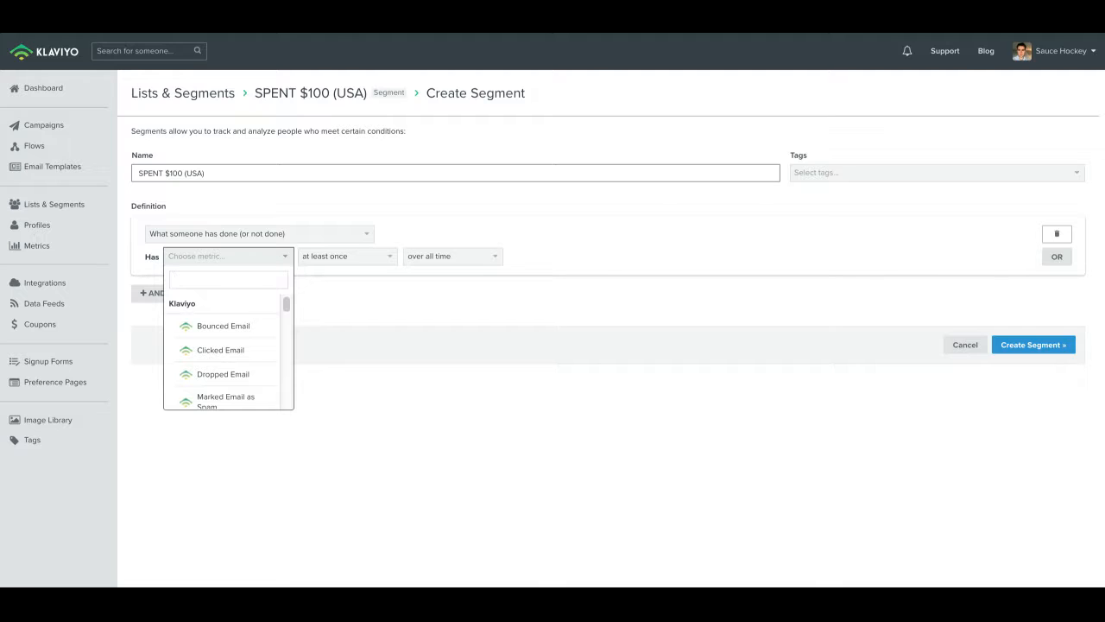
pyautogui.write('ORD')
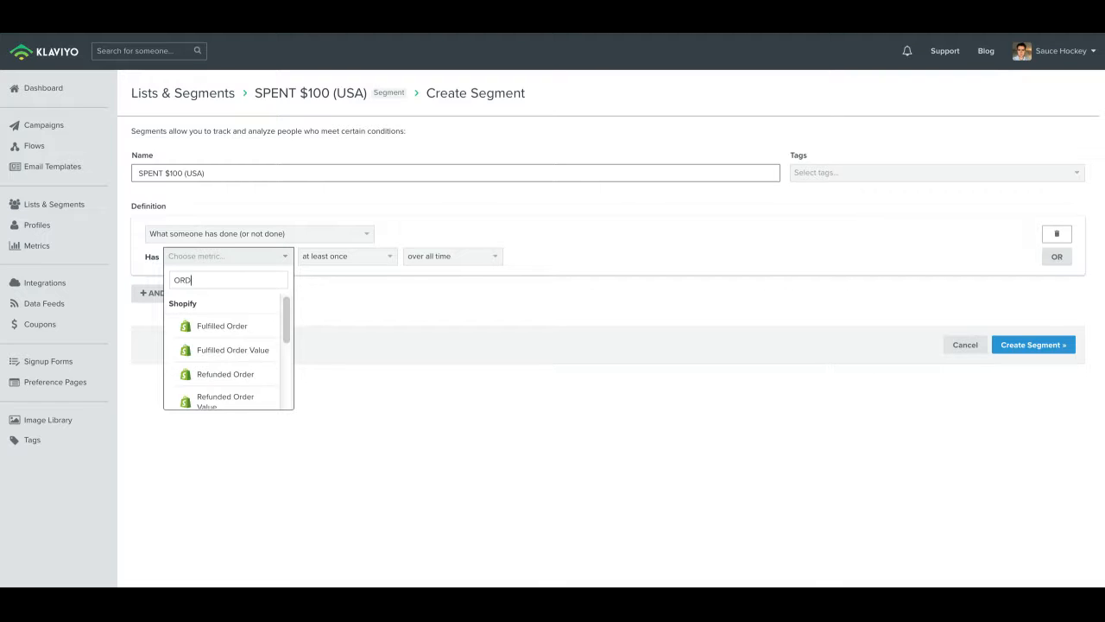
pyautogui.write('ERED')
pyautogui.click(259, 327)
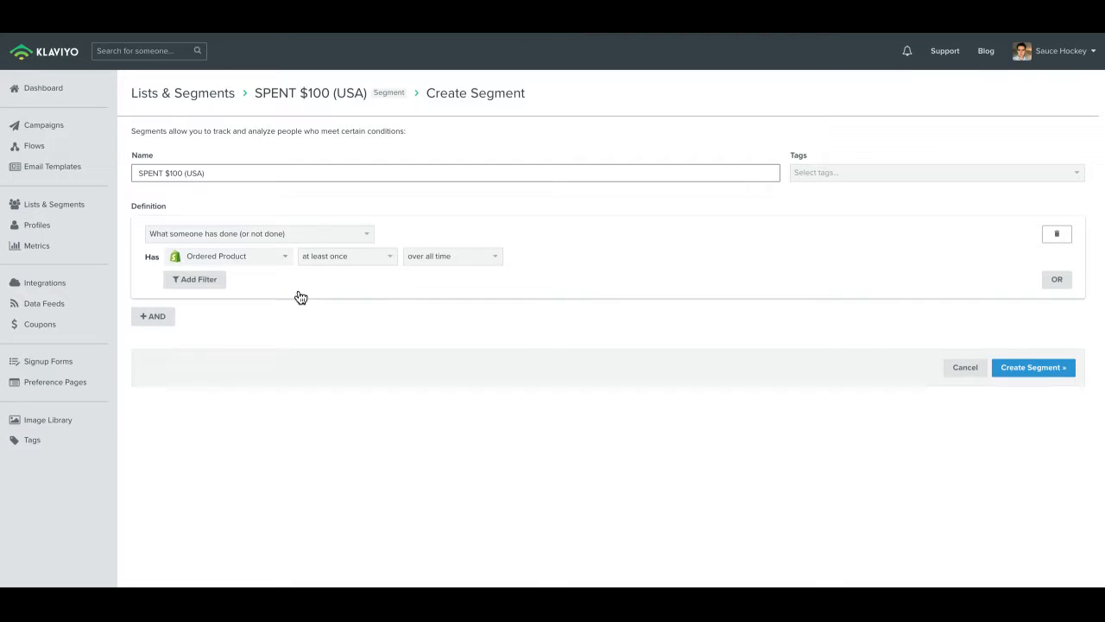
pyautogui.click(331, 255)
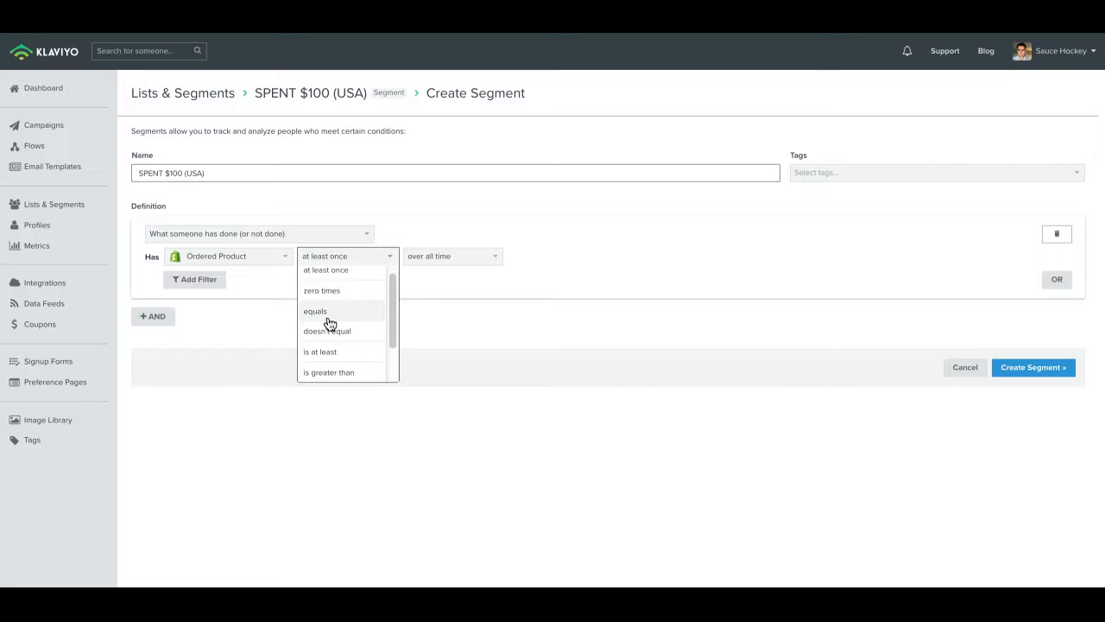
pyautogui.click(336, 350)
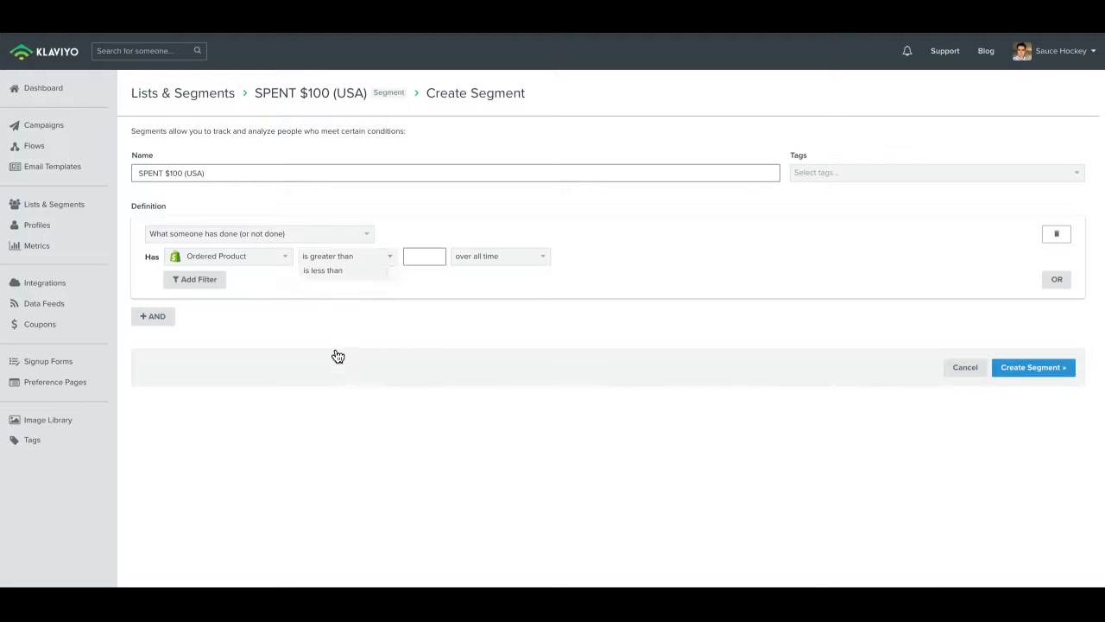
pyautogui.click(422, 259)
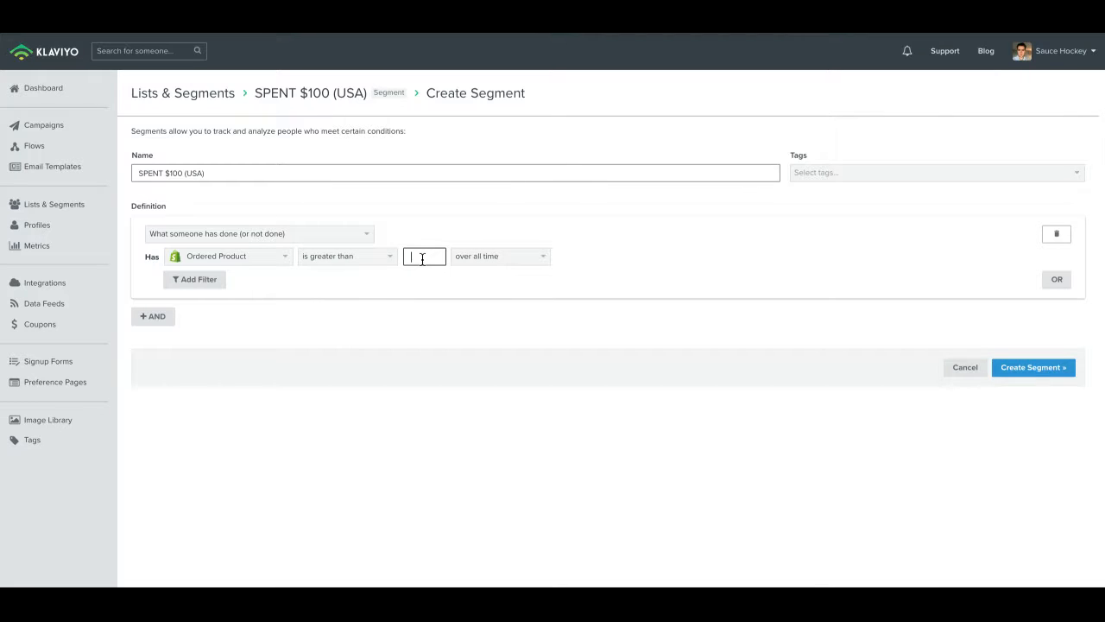
# Change the condition's metric to Revenue and set its threshold to 100
pyautogui.click(262, 256)
pyautogui.write('REVE')
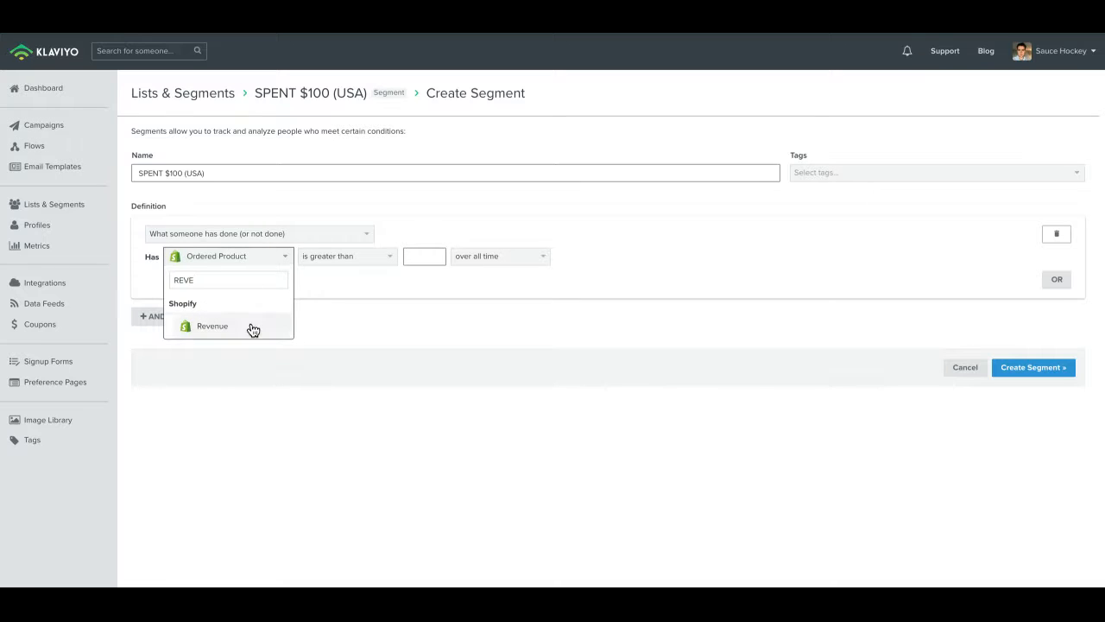
pyautogui.click(248, 326)
pyautogui.click(425, 256)
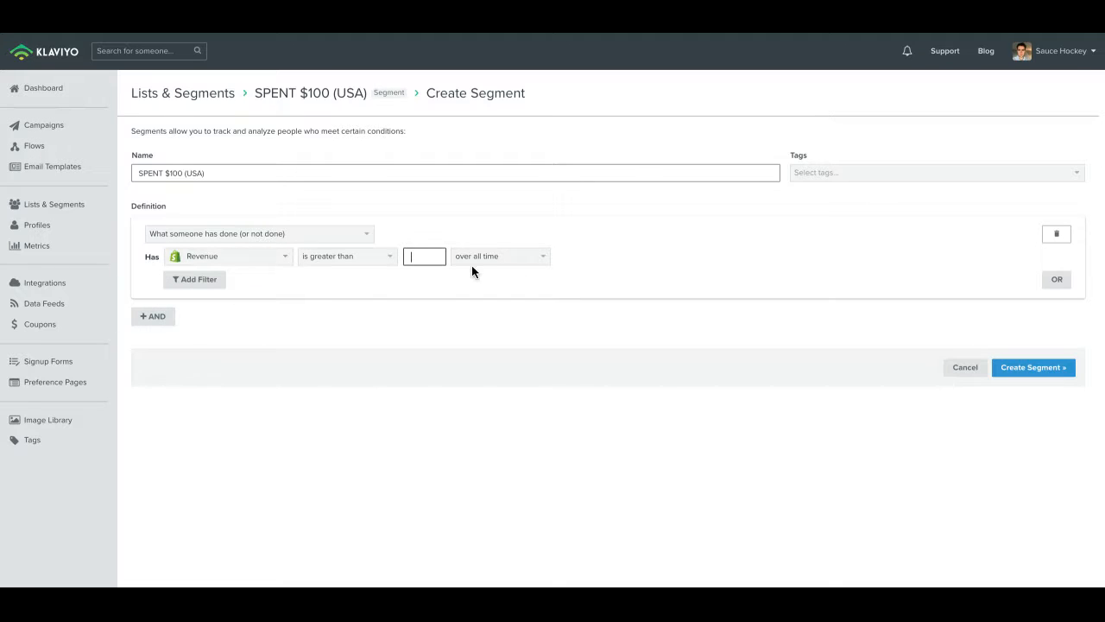
pyautogui.write('100')
# Add a second AND condition based on properties about someone
pyautogui.click(157, 316)
pyautogui.click(194, 354)
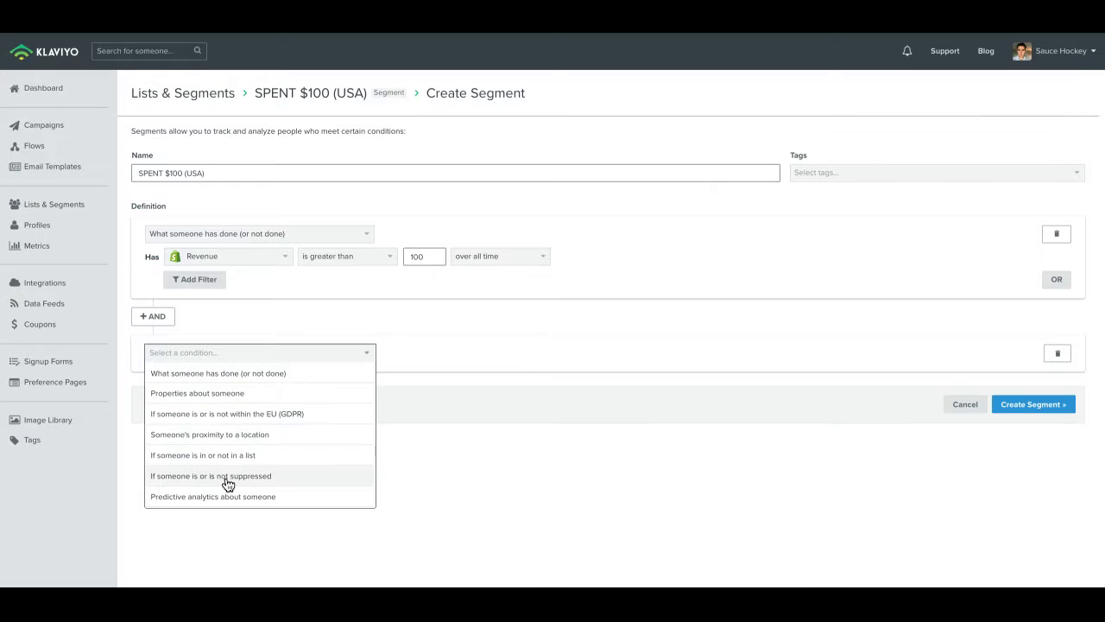
pyautogui.click(249, 434)
pyautogui.click(248, 361)
pyautogui.click(228, 372)
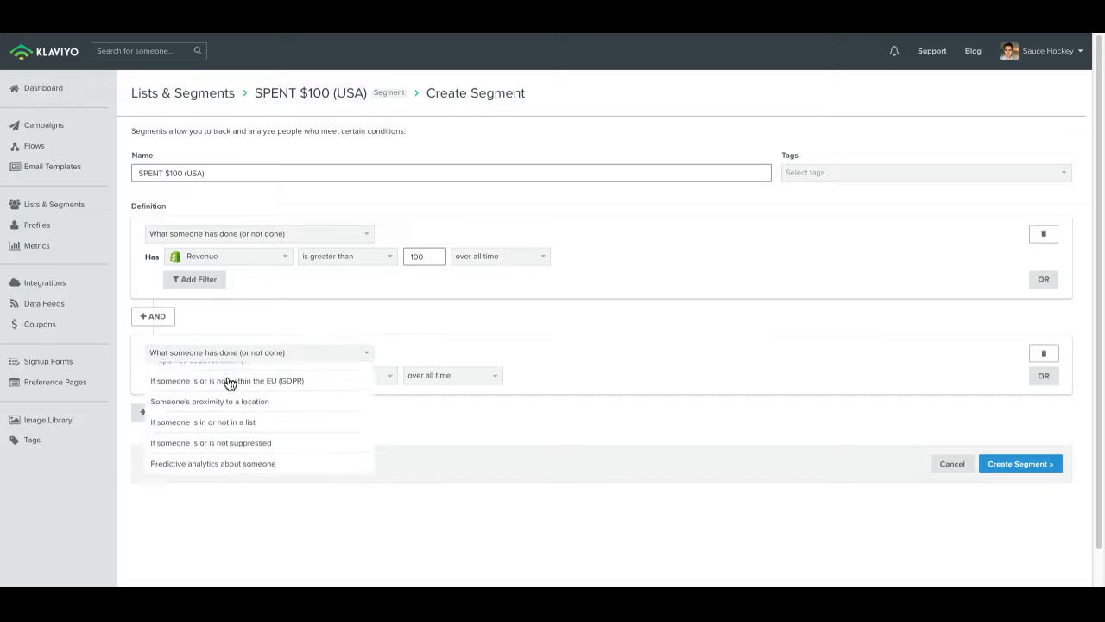
pyautogui.click(247, 354)
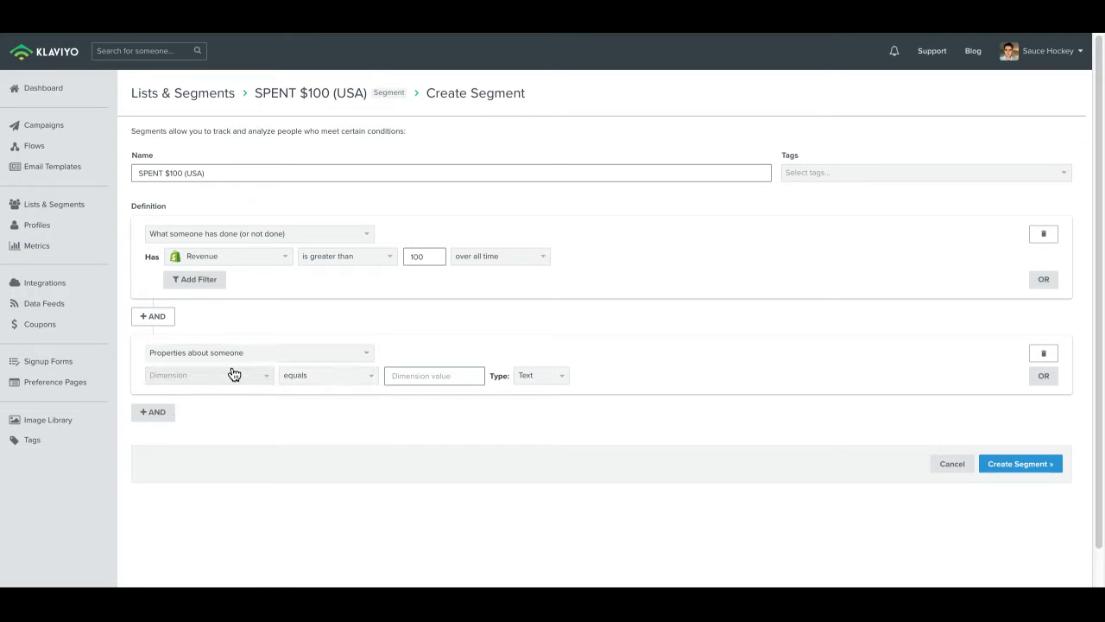
# Set the property condition to Country equals United States
pyautogui.click(235, 374)
pyautogui.write('co')
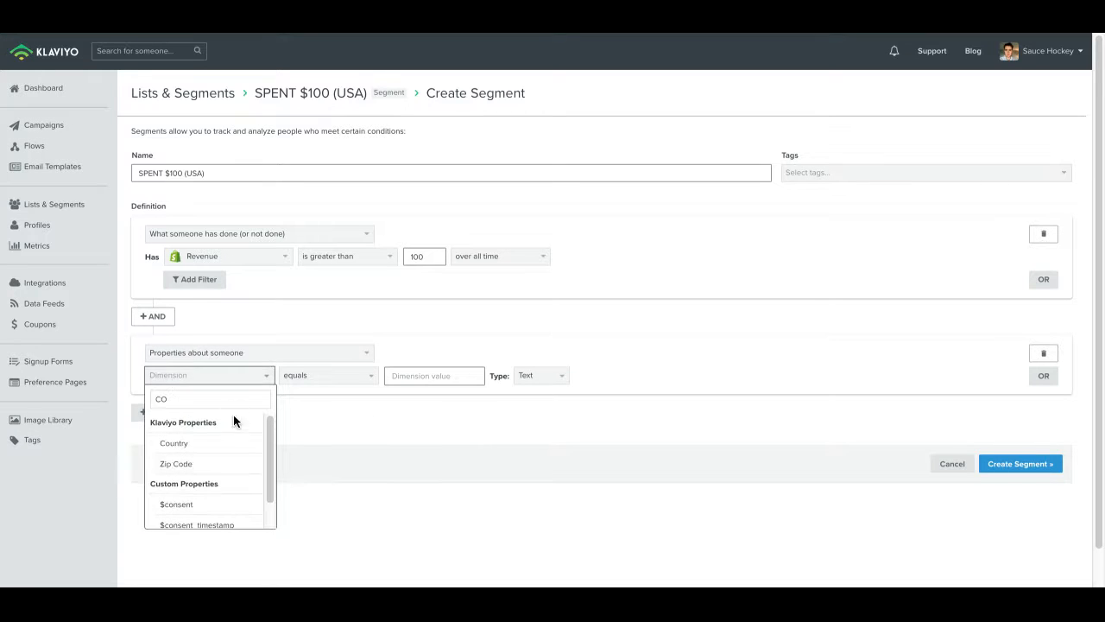
pyautogui.click(223, 443)
pyautogui.click(438, 375)
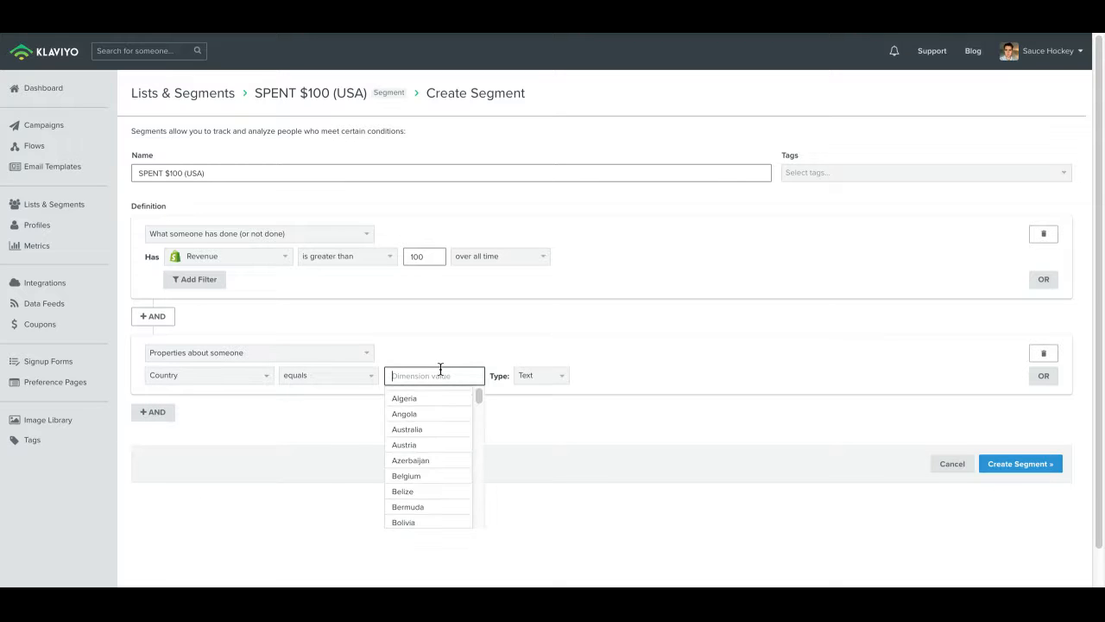
pyautogui.write('UNITED S')
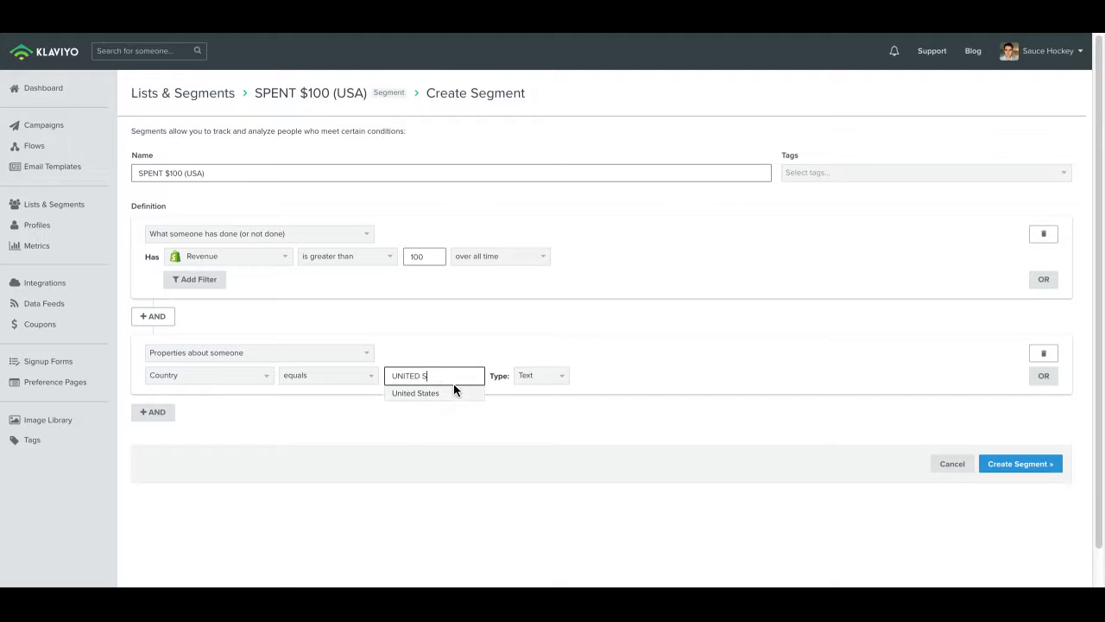
pyautogui.click(452, 392)
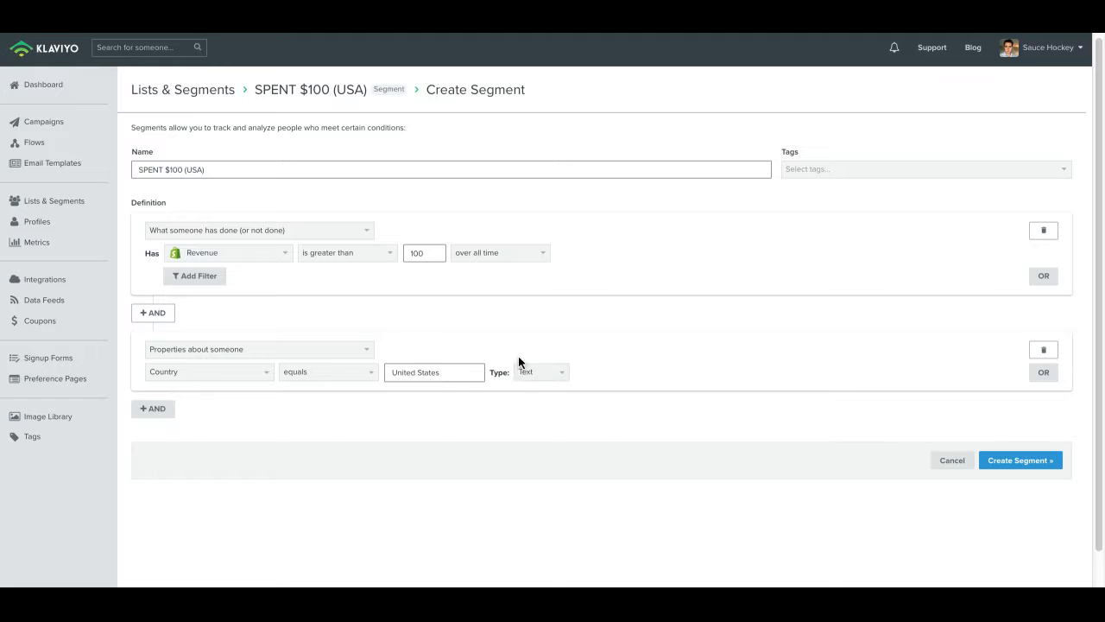
pyautogui.click(523, 375)
pyautogui.click(563, 353)
# Add a third AND condition requiring that the person is not suppressed, and create the segment
pyautogui.scroll(-1, 150, 414)
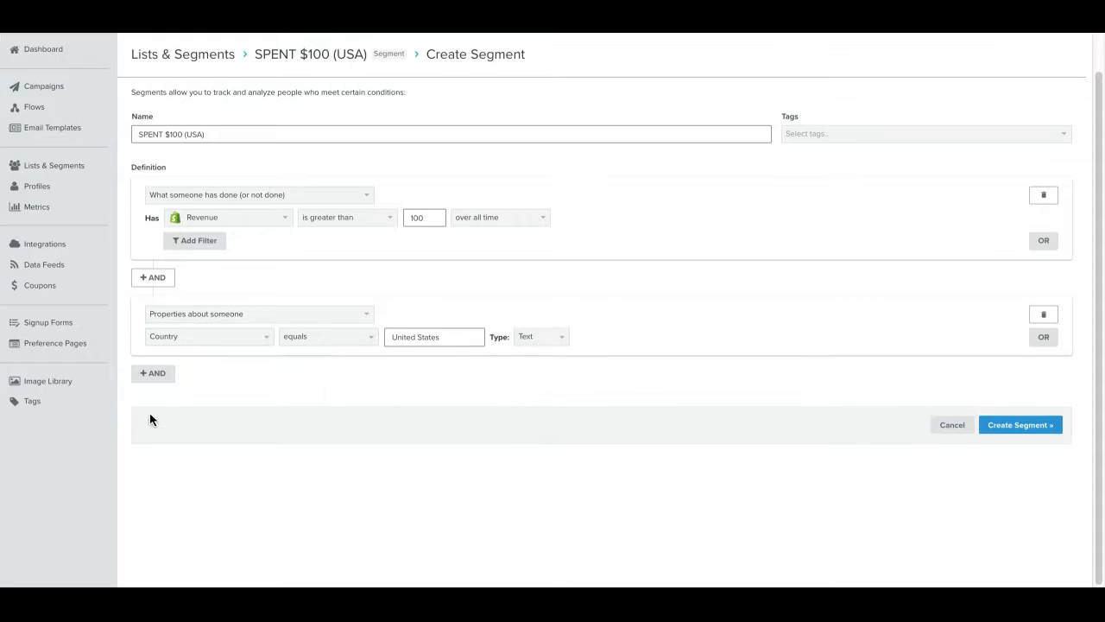
pyautogui.click(160, 376)
pyautogui.scroll(-1, 165, 392)
pyautogui.click(207, 383)
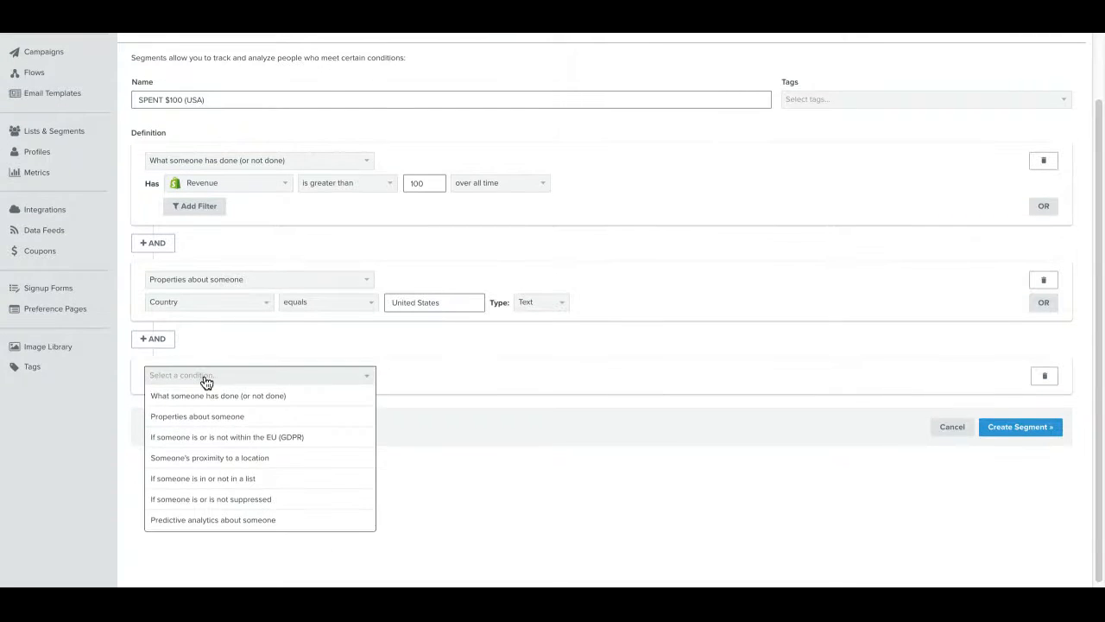
pyautogui.click(207, 395)
pyautogui.click(207, 399)
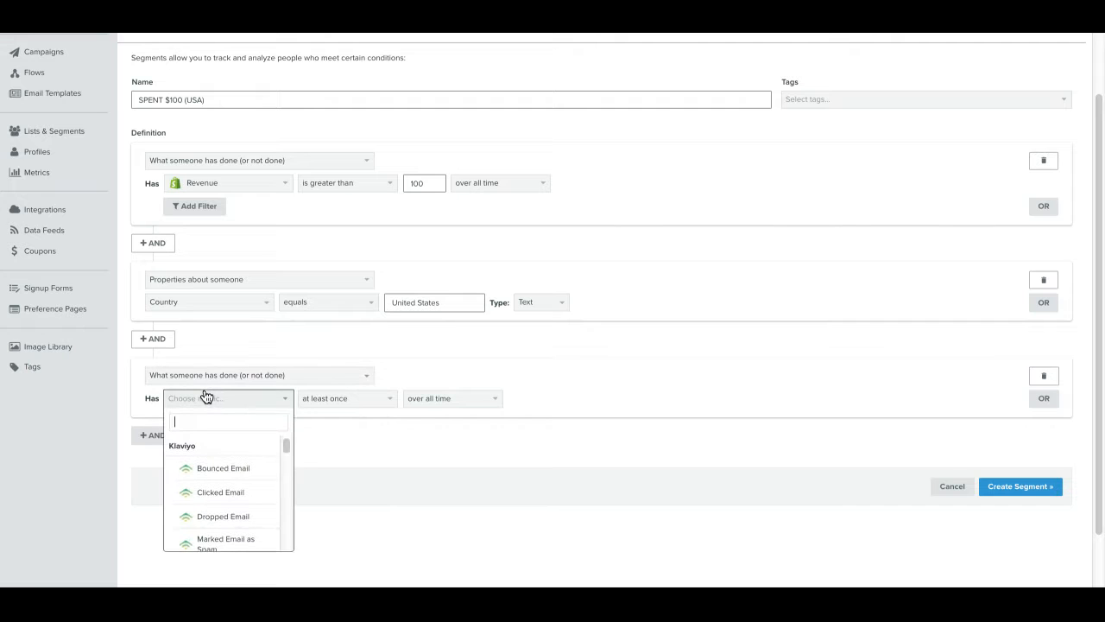
pyautogui.click(186, 381)
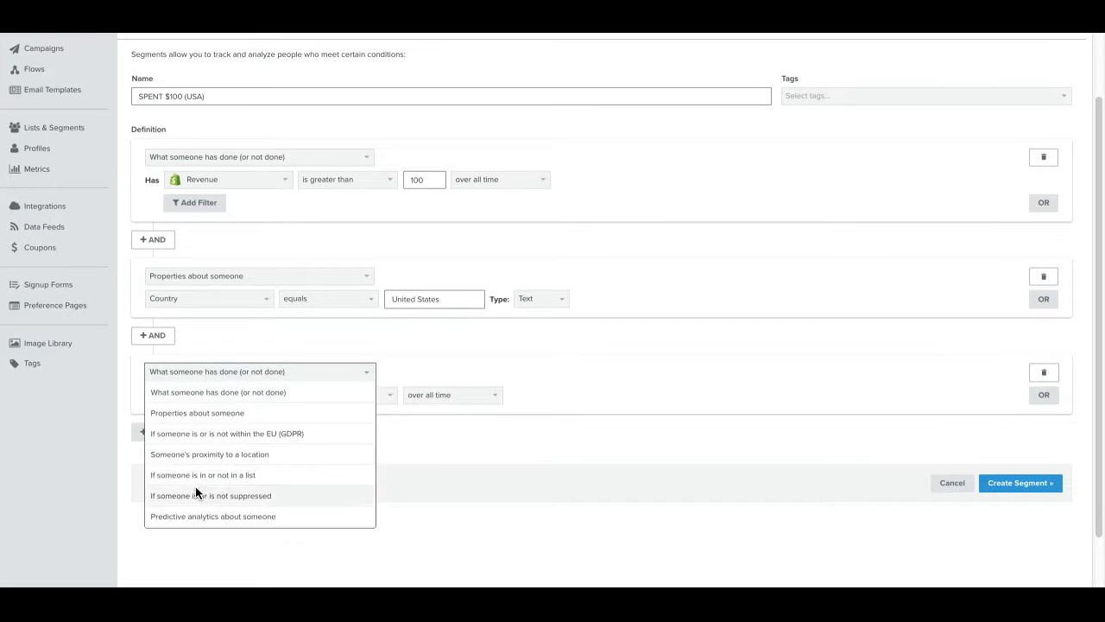
pyautogui.click(201, 499)
pyautogui.scroll(2, 415, 399)
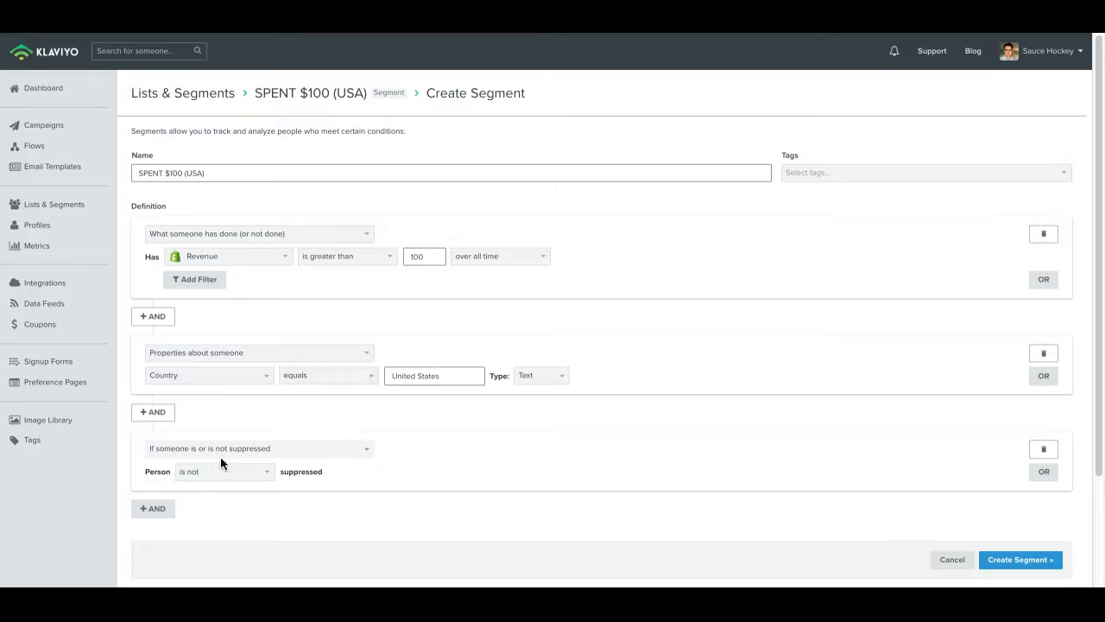
pyautogui.scroll(-1, 262, 434)
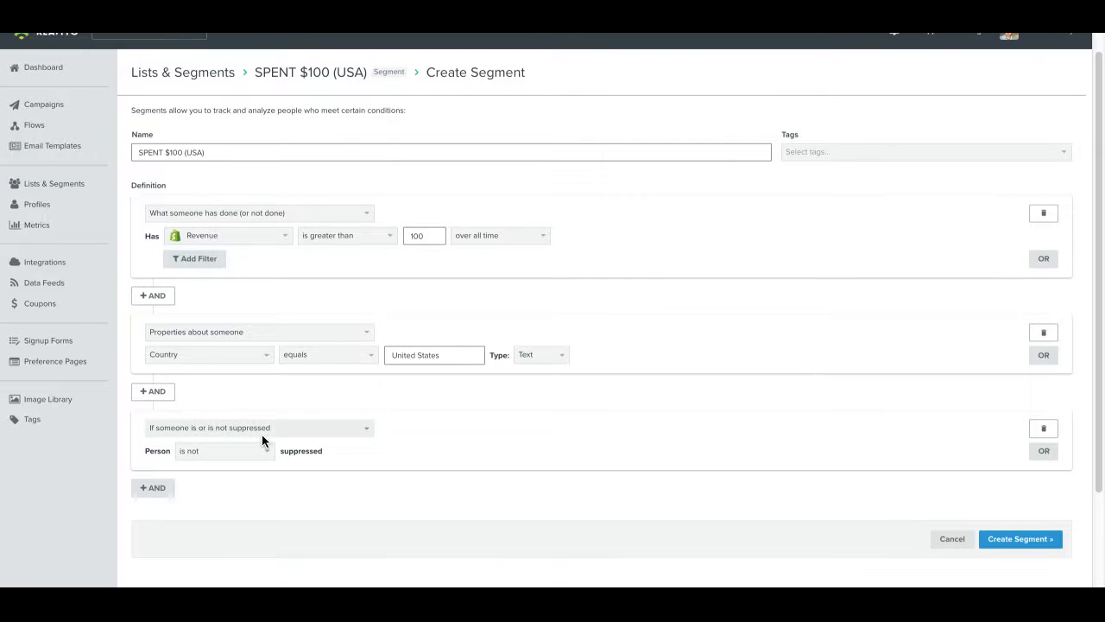
pyautogui.click(1018, 538)
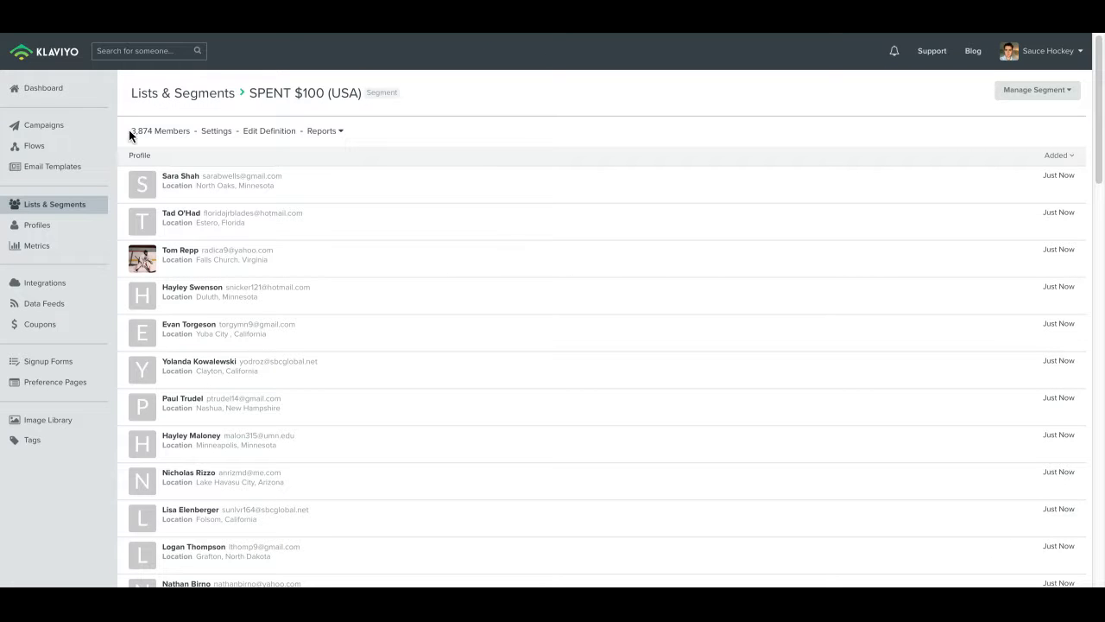
# Sync the SPENT $100 (USA) segment with a new Facebook audience named SPENT $100+ (USA) from the segment's settings
pyautogui.click(214, 132)
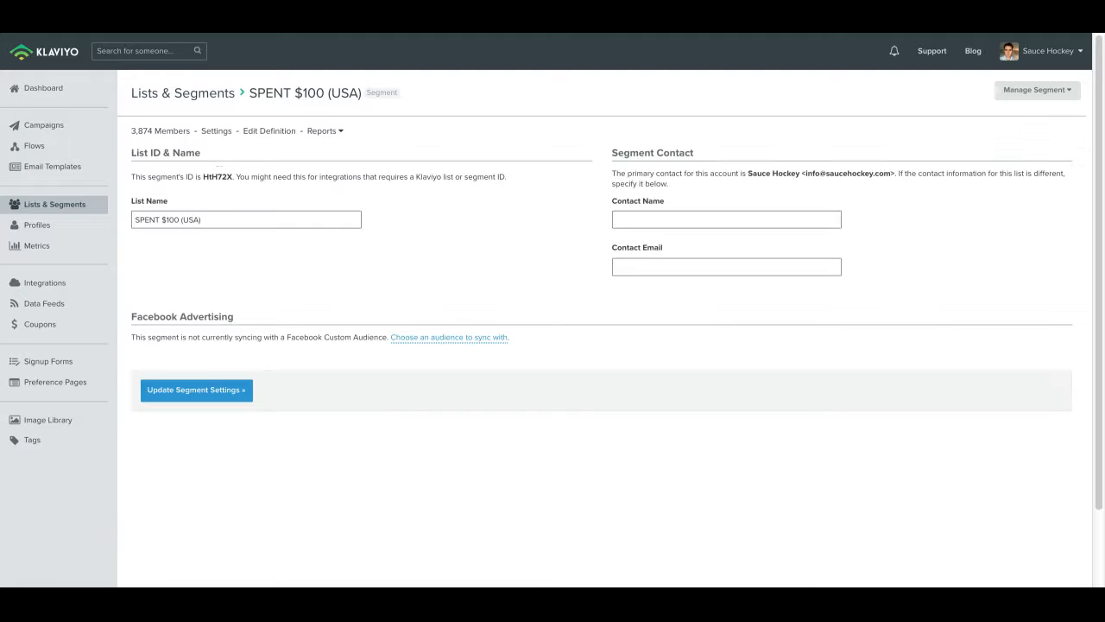
pyautogui.click(468, 340)
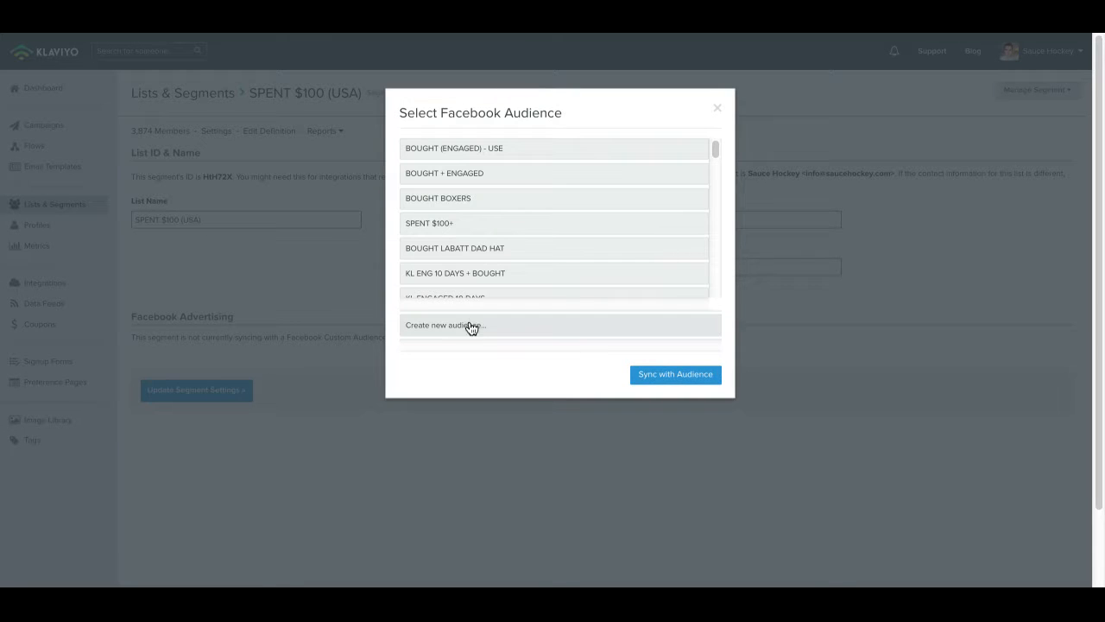
pyautogui.click(469, 325)
pyautogui.click(472, 337)
pyautogui.write('SPENT')
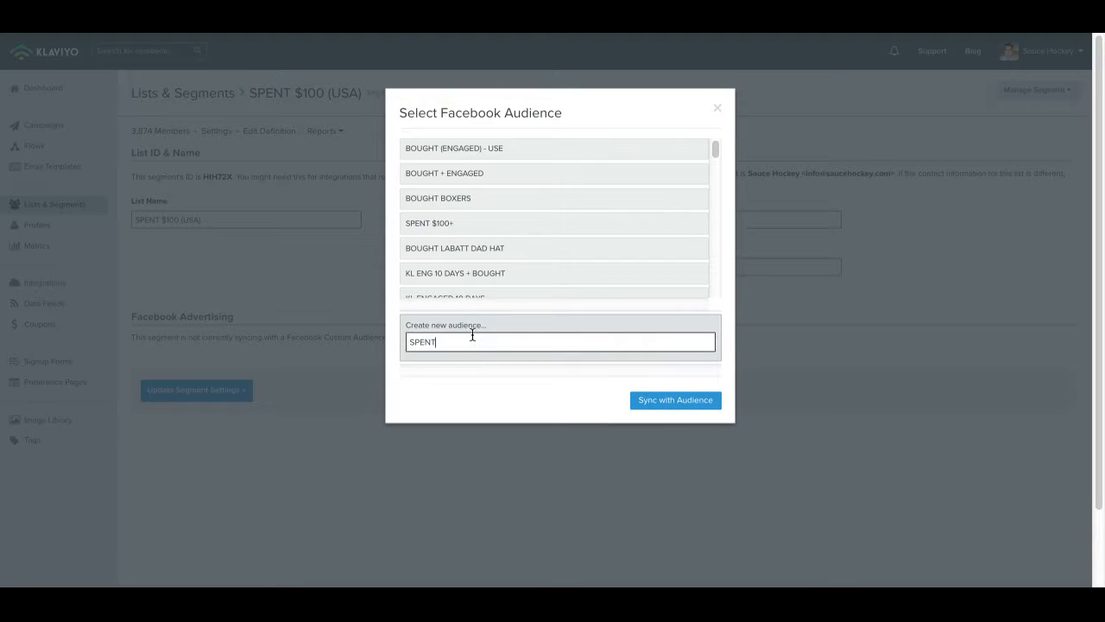
pyautogui.write(' $100+ (USA)')
pyautogui.click(681, 403)
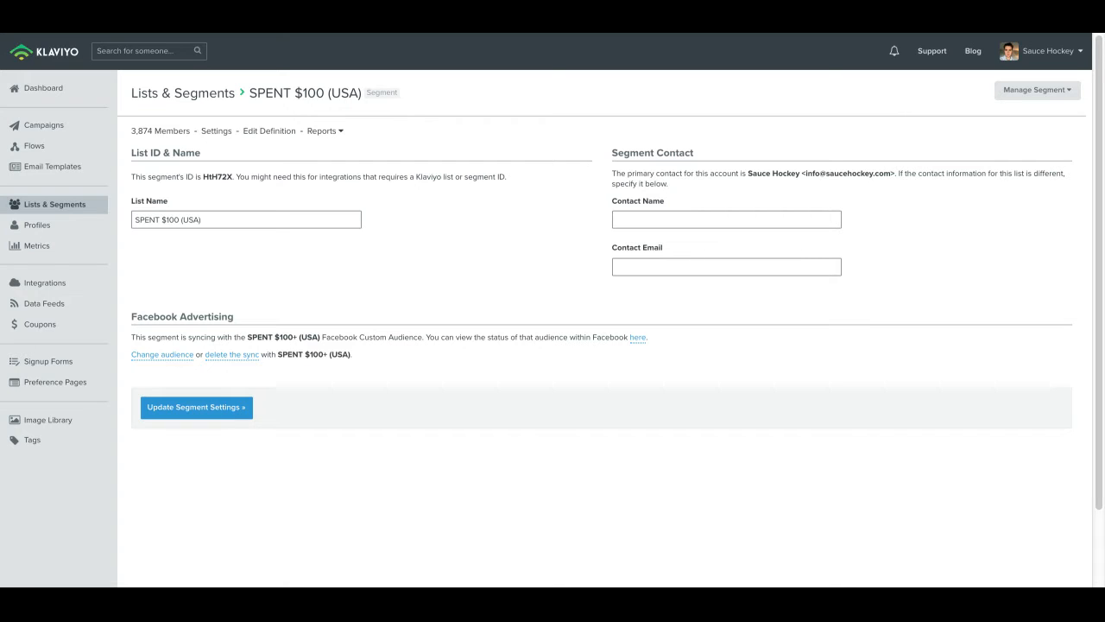
pyautogui.scroll(-2, 923, 186)
pyautogui.scroll(2, 928, 183)
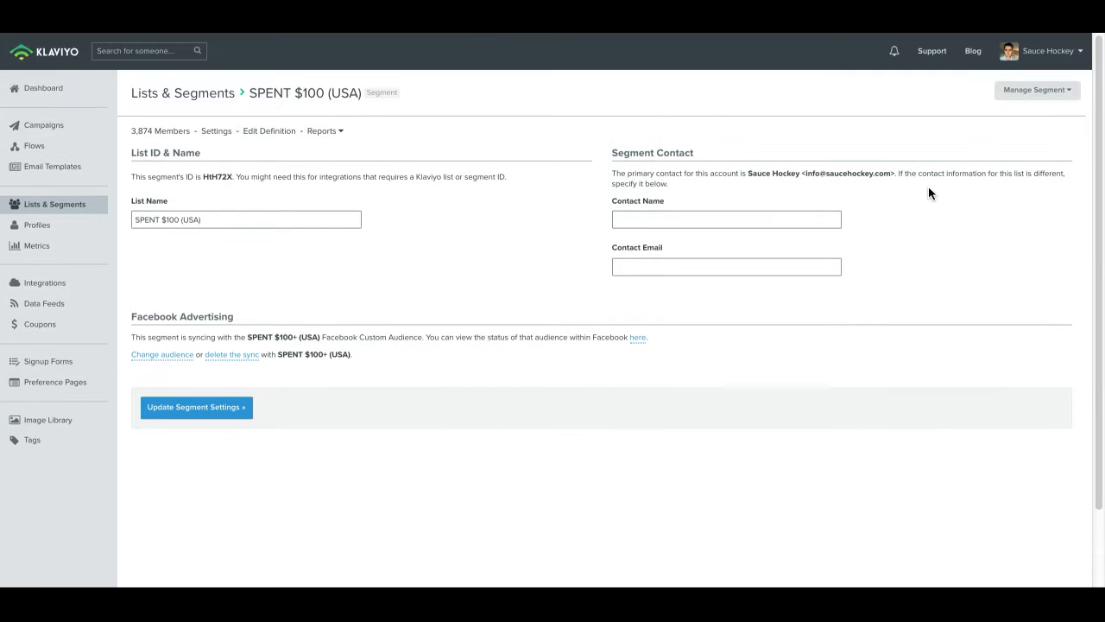